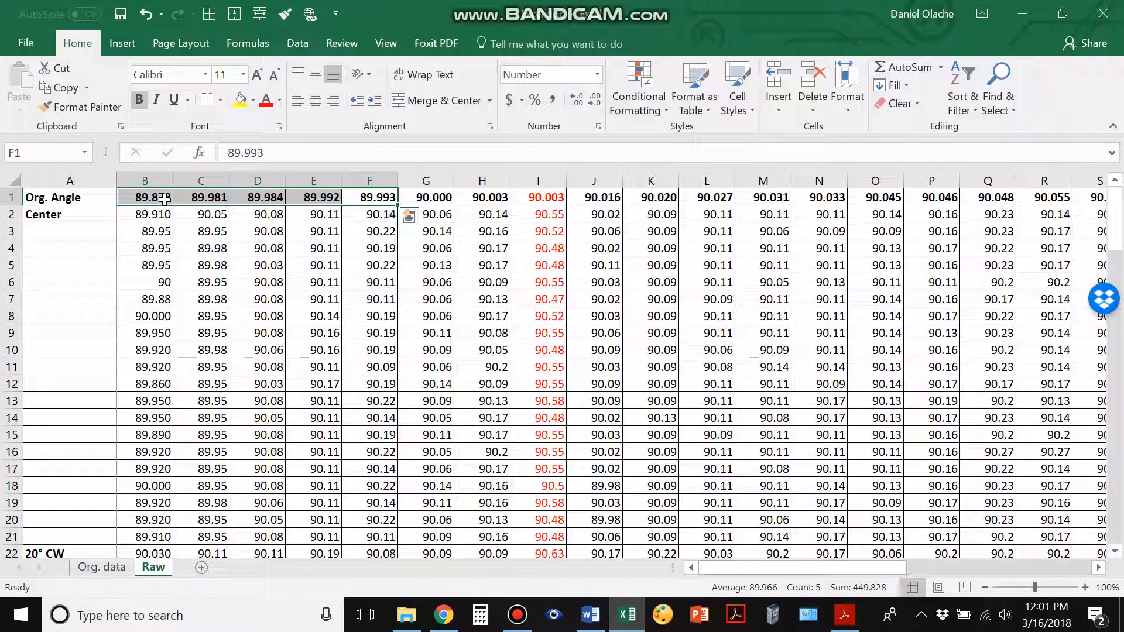
Review the raw angle readings and their position groups in column A, from Center through 20° CW, 20° CCW, 0.5in. X and 0.5 in. Y.
drag(804, 567, 749, 560)
drag(164, 537, 130, 212)
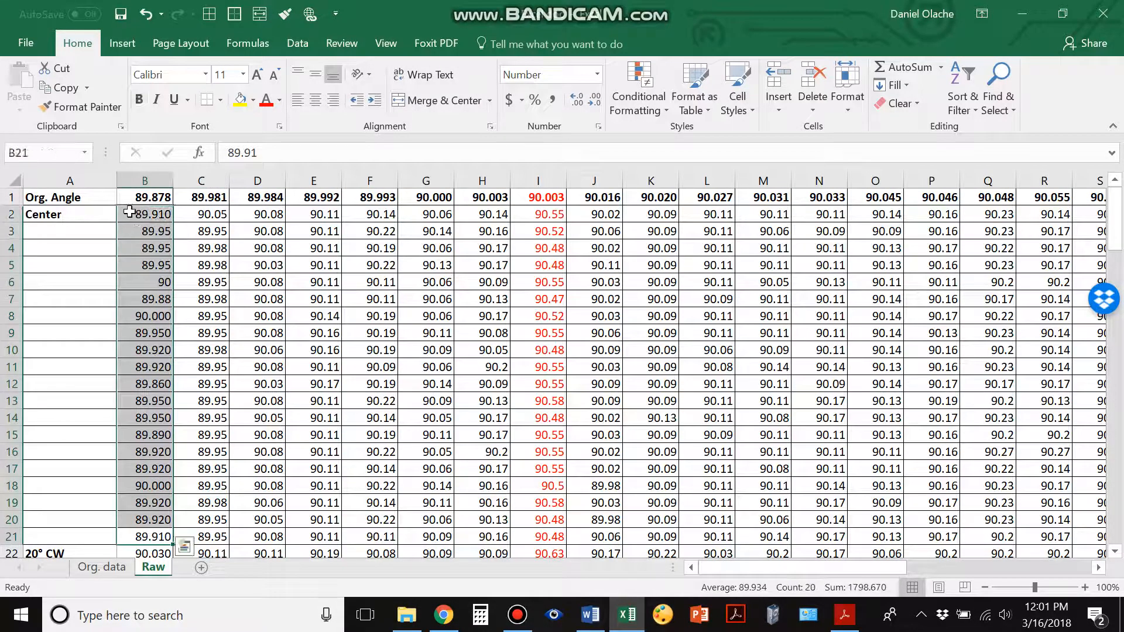
click(53, 217)
scroll(80, 320, down, 5)
scroll(80, 325, down, 3)
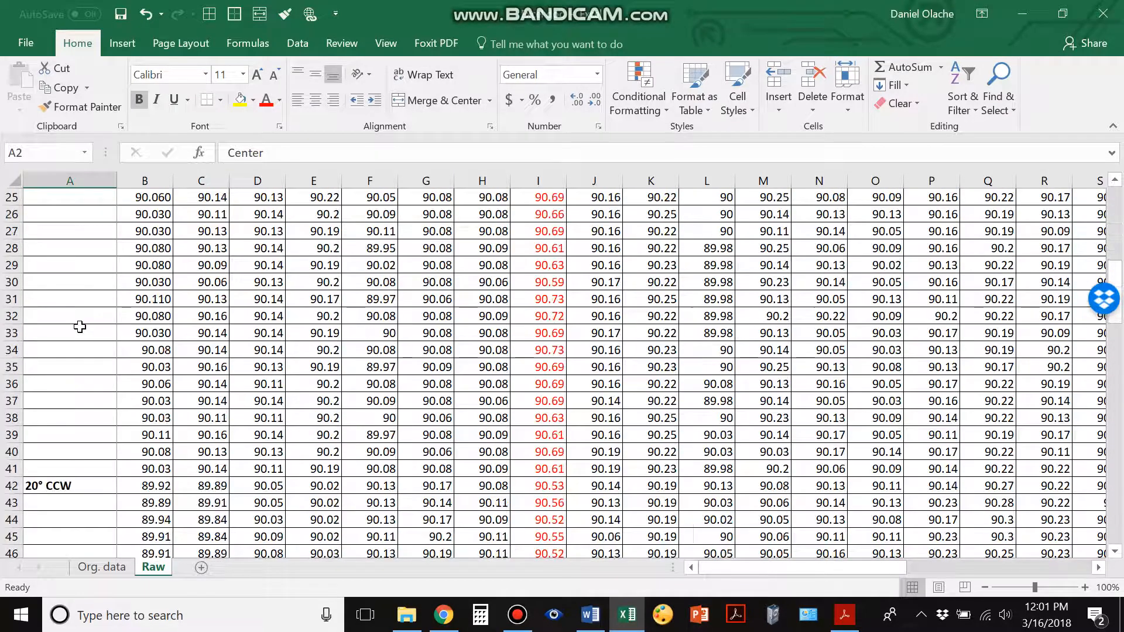
scroll(80, 326, down, 11)
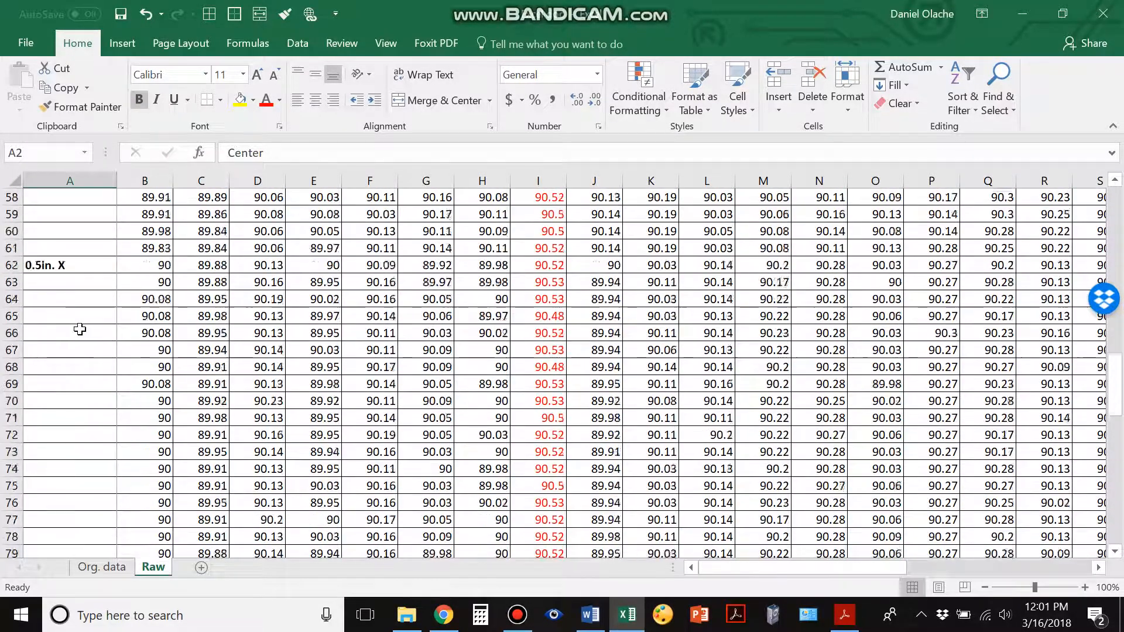
scroll(79, 329, down, 1)
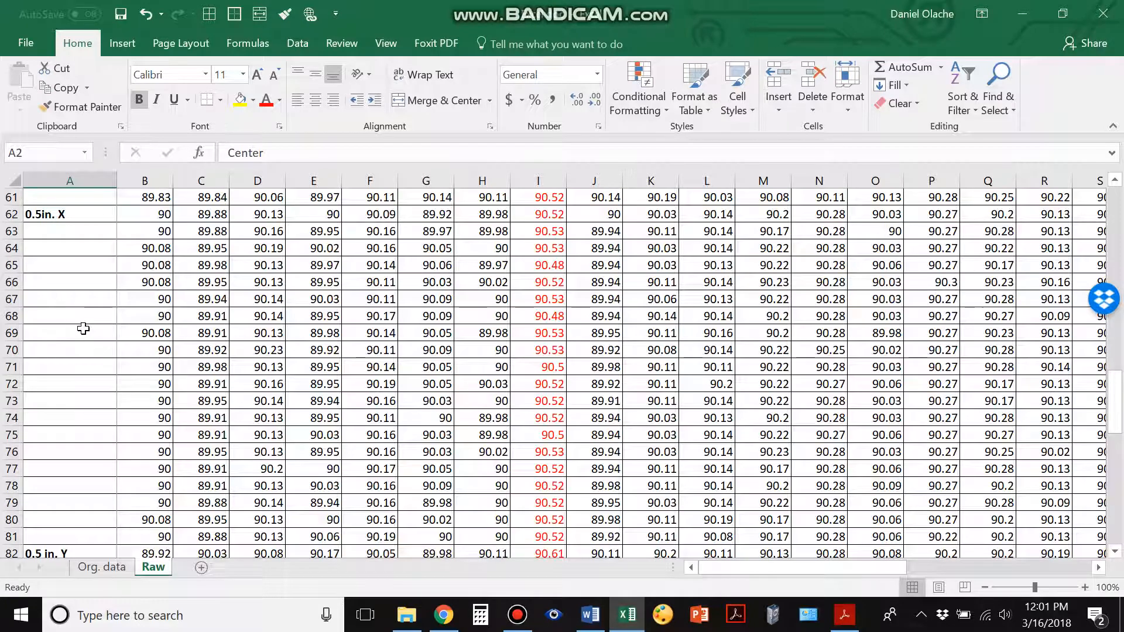
scroll(144, 352, down, 1)
scroll(150, 365, up, 20)
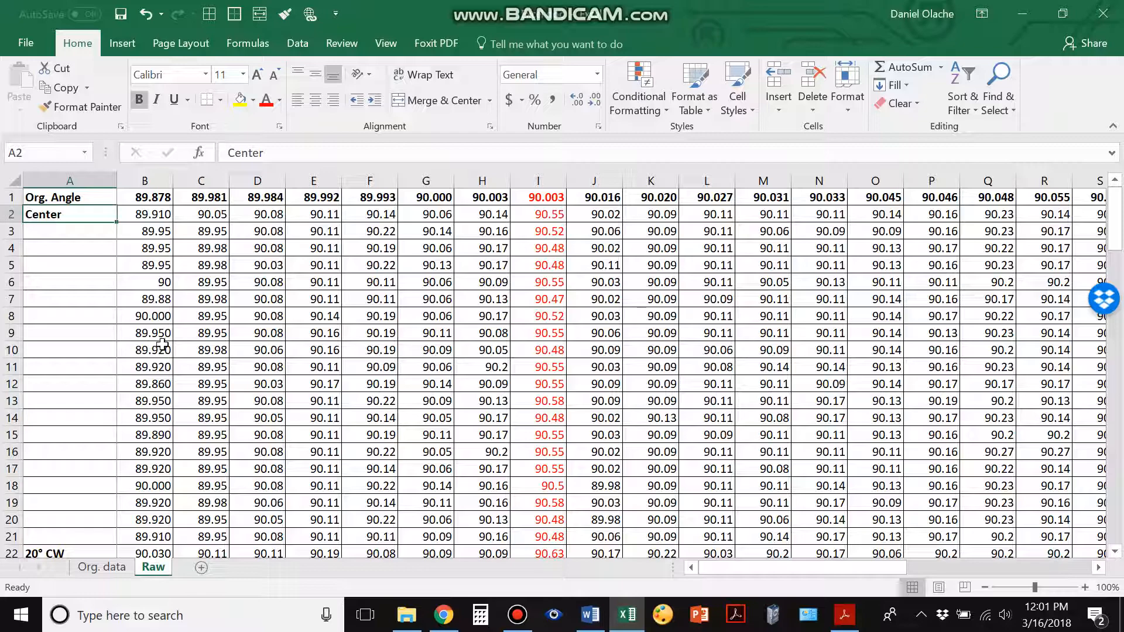
Examine the original angle in B1 and the readings beneath it, down to the STATISTICS section.
scroll(164, 345, down, 1)
scroll(162, 252, up, 1)
click(147, 199)
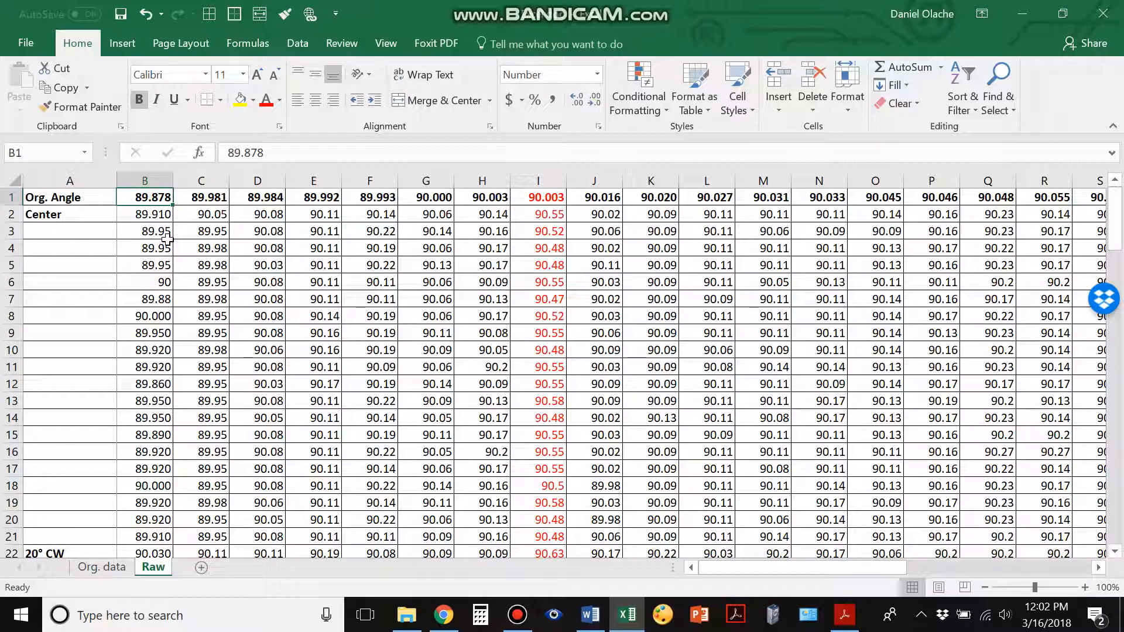
scroll(187, 251, down, 10)
scroll(170, 234, up, 9)
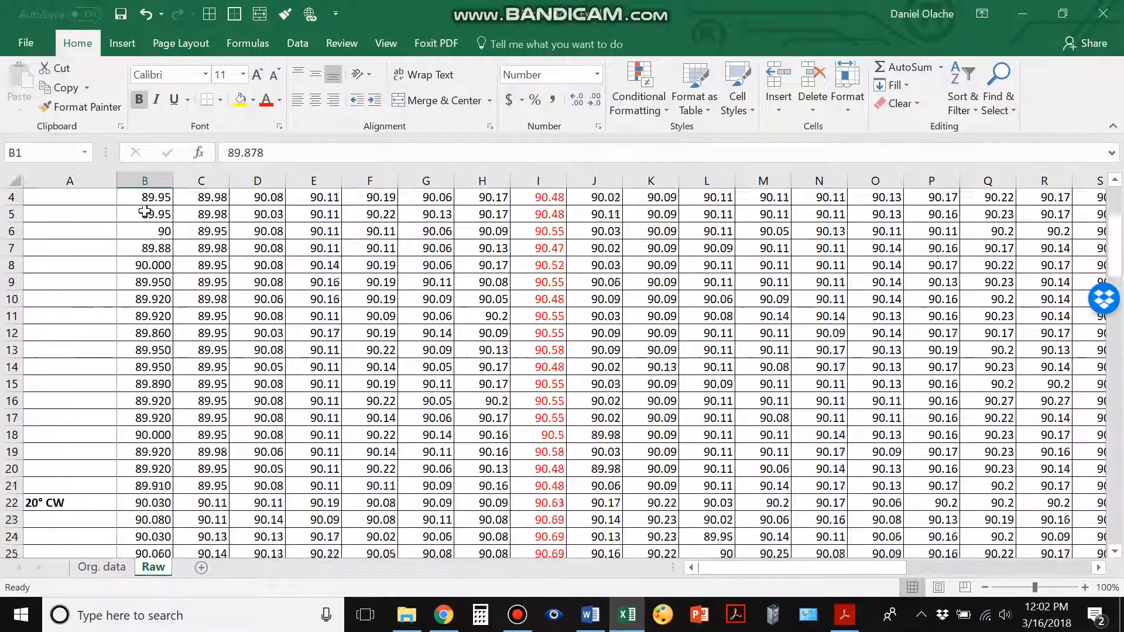
scroll(145, 212, up, 1)
scroll(344, 349, down, 3)
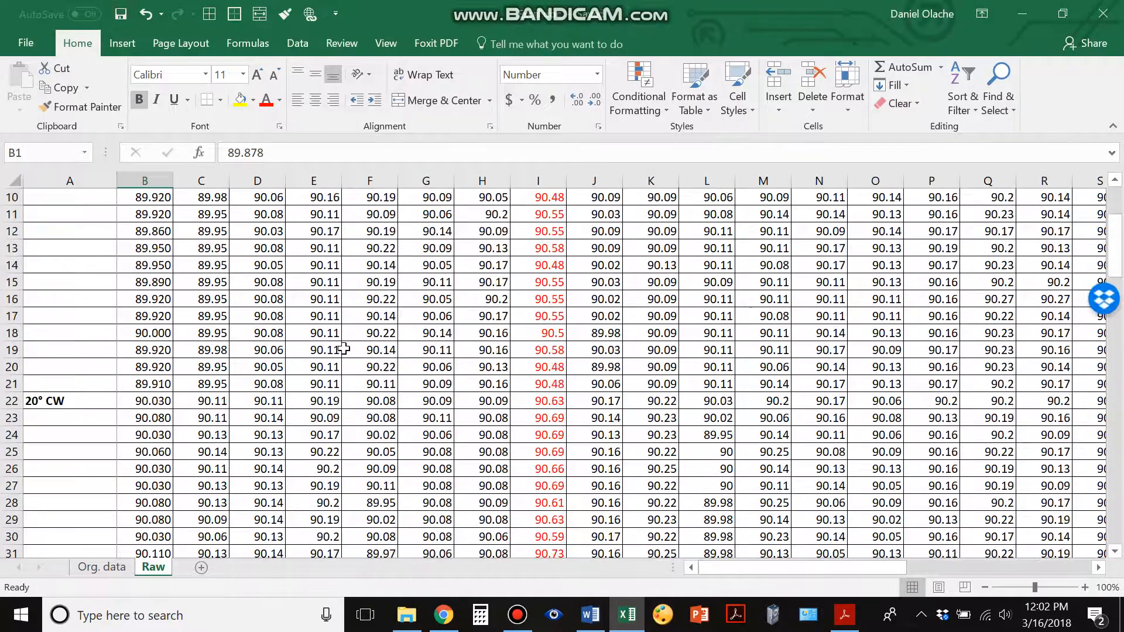
scroll(344, 349, down, 20)
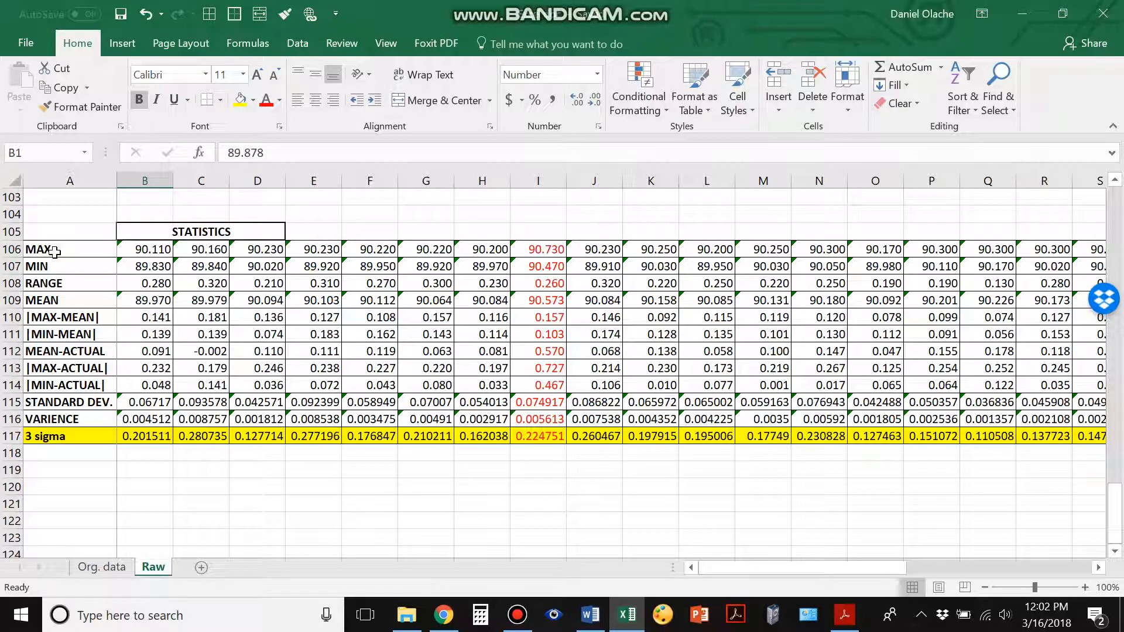
Inspect the MAX formula in B106 and trace it back to the column B readings it covers.
click(140, 250)
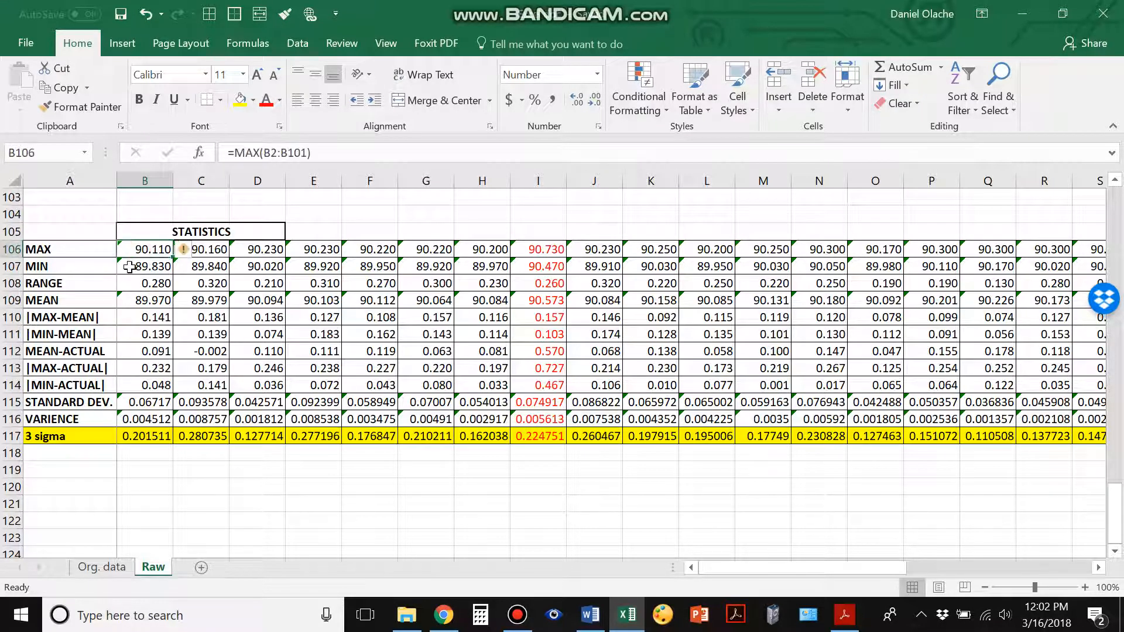
scroll(129, 267, up, 20)
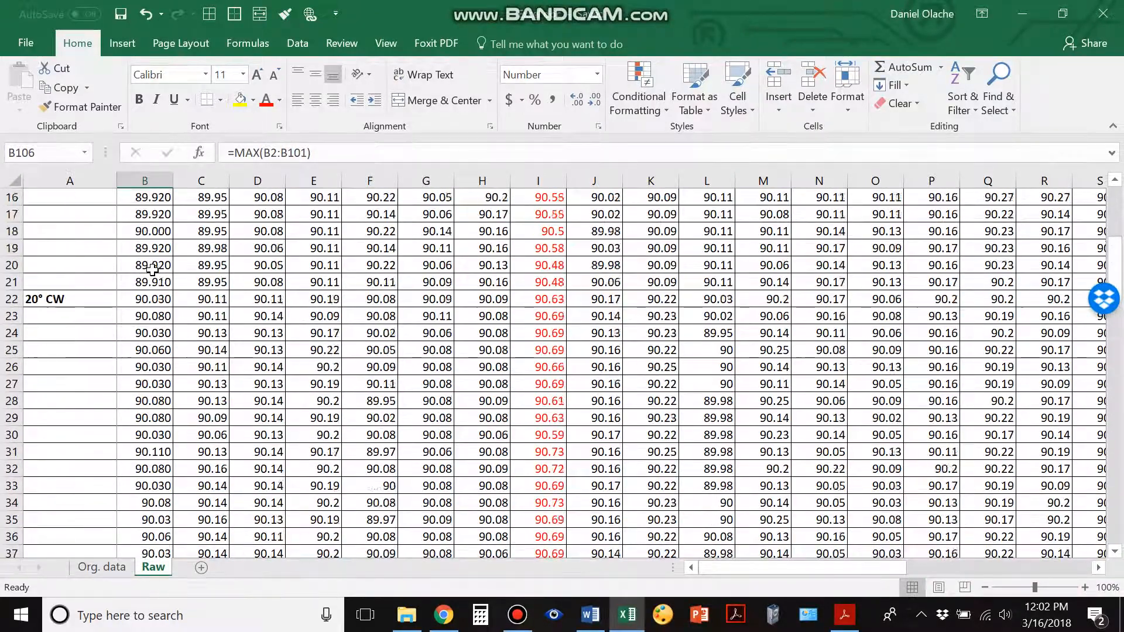
scroll(152, 270, up, 5)
click(150, 215)
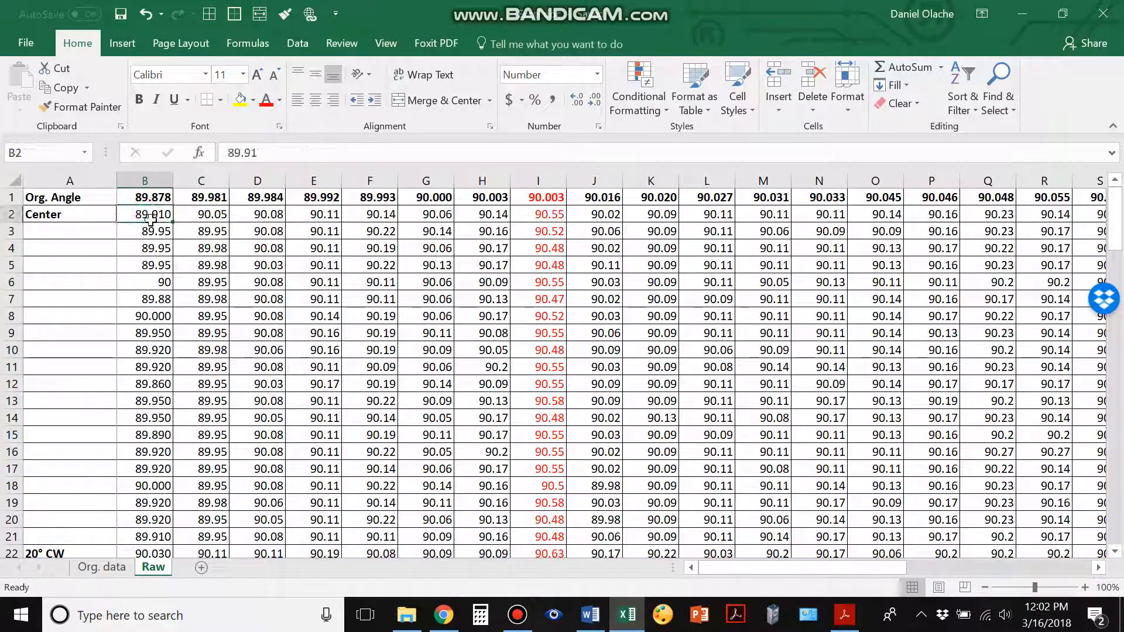
drag(151, 220, 153, 535)
click(154, 470)
scroll(154, 461, down, 3)
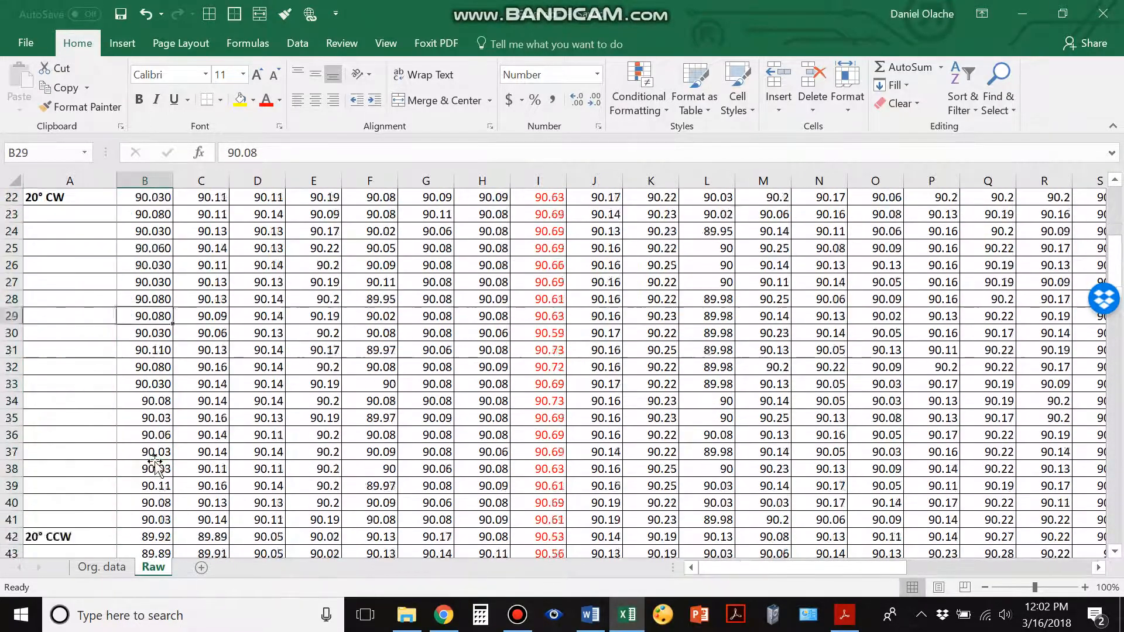
scroll(156, 463, down, 20)
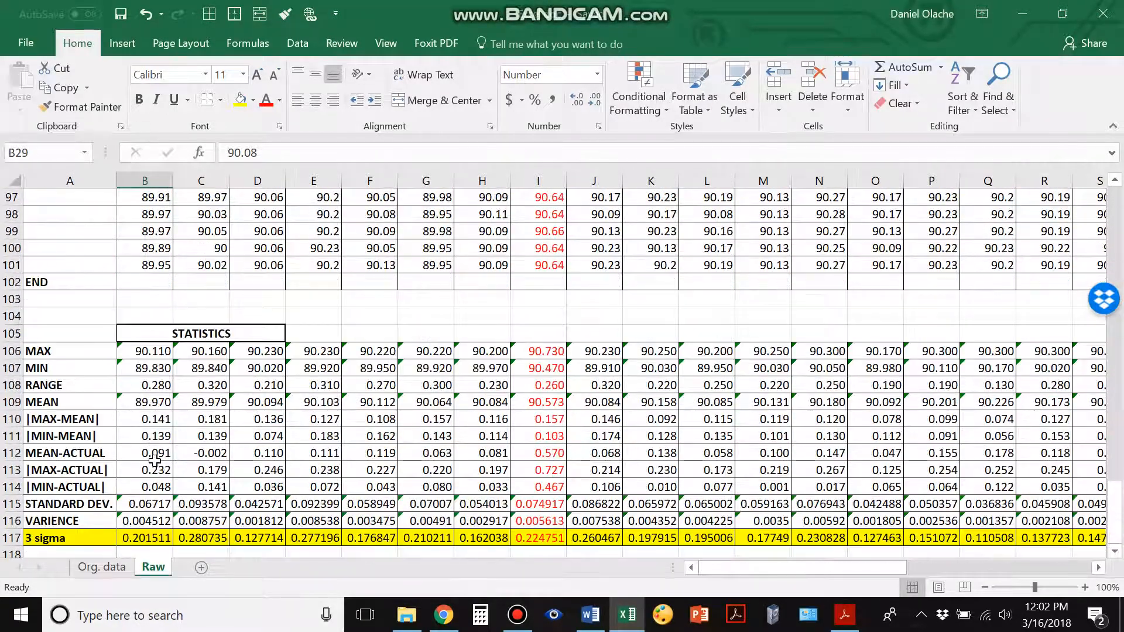
click(149, 352)
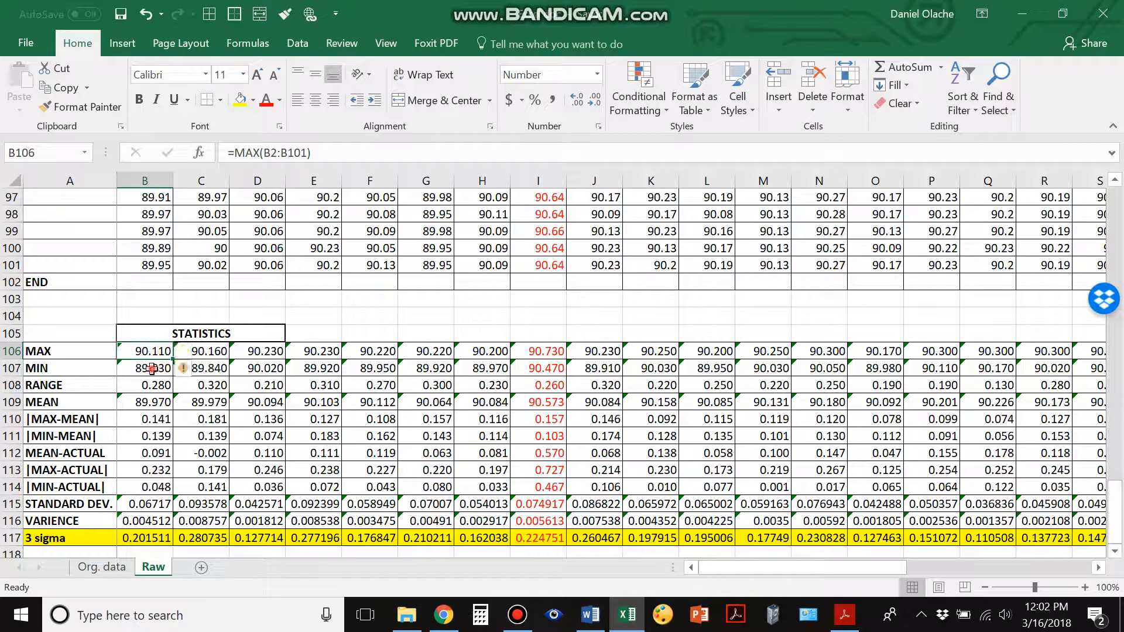
Inspect the column B formulas for MIN, RANGE, MEAN, |MAX-MEAN| and |MIN-MEAN|.
click(151, 369)
click(152, 385)
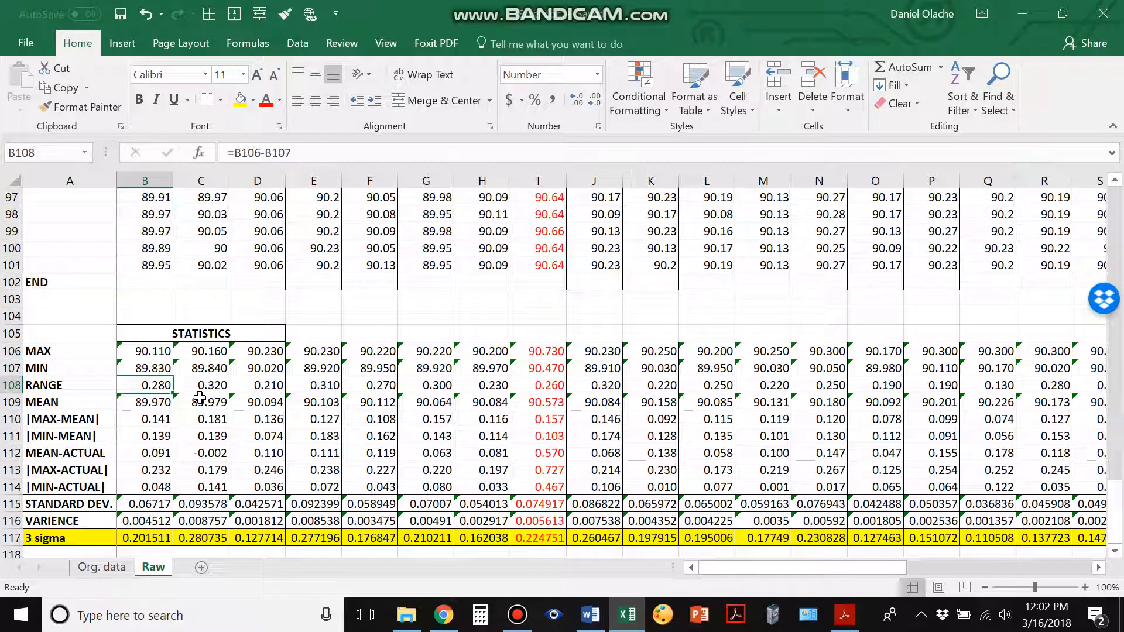
click(149, 402)
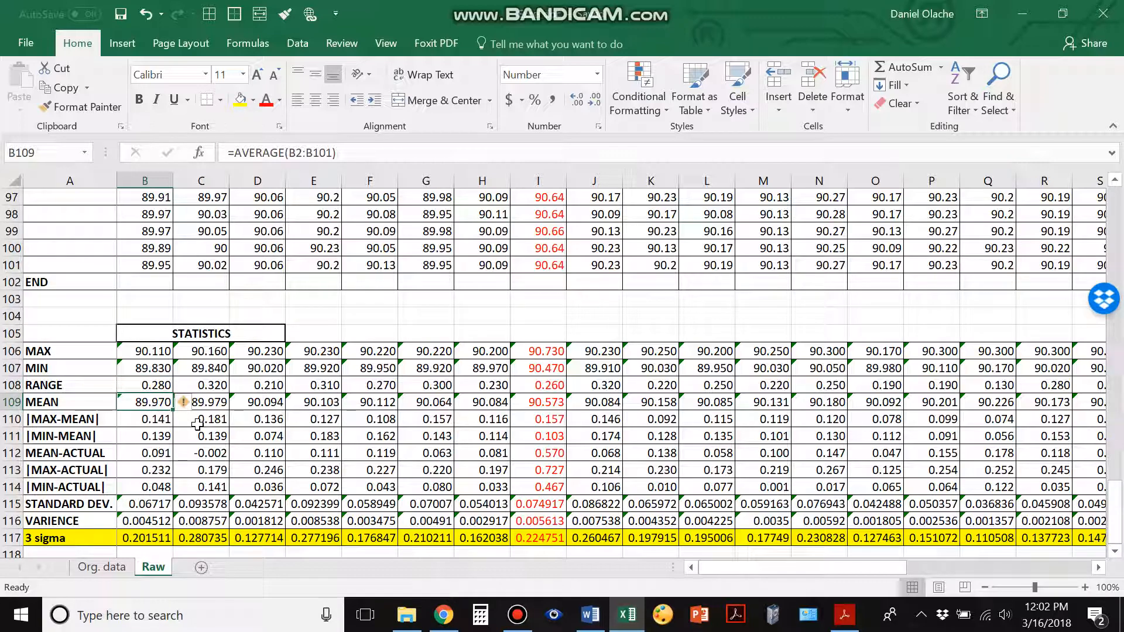
click(151, 436)
click(149, 419)
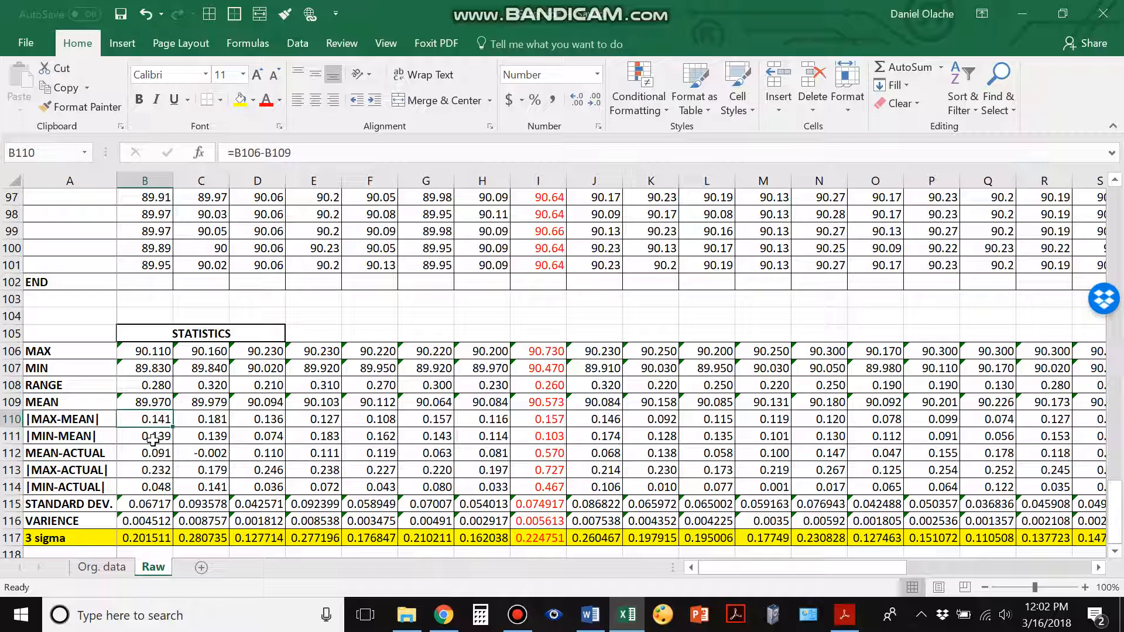
click(151, 437)
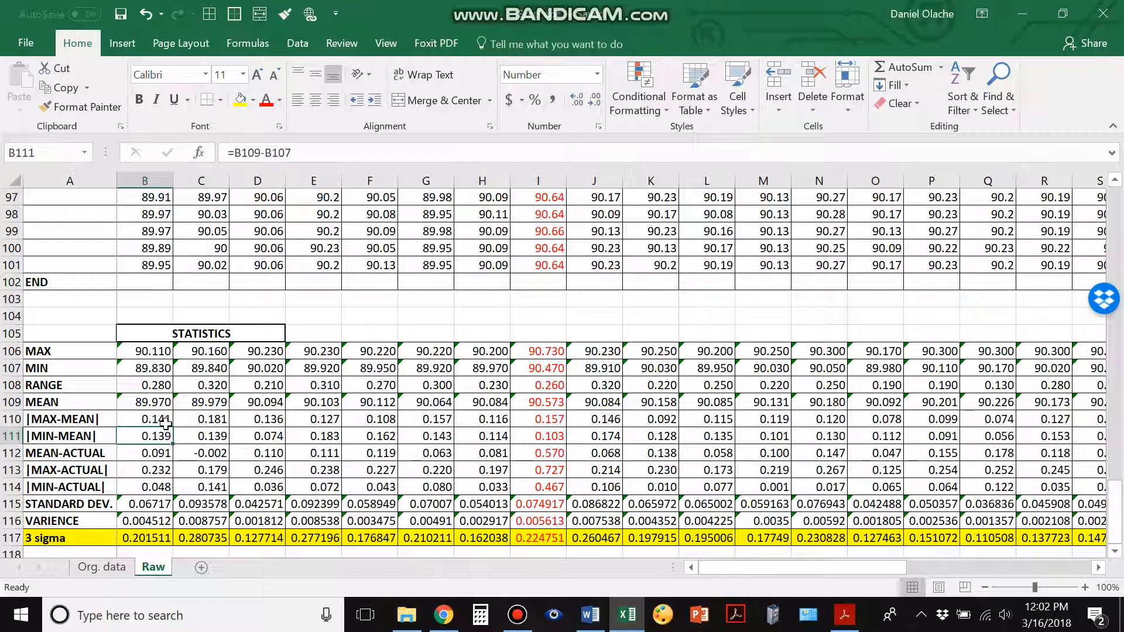
Inspect the MEAN-ACTUAL and |MAX-ACTUAL| formulas in column B, checking their reference to the original angle in B1.
click(155, 454)
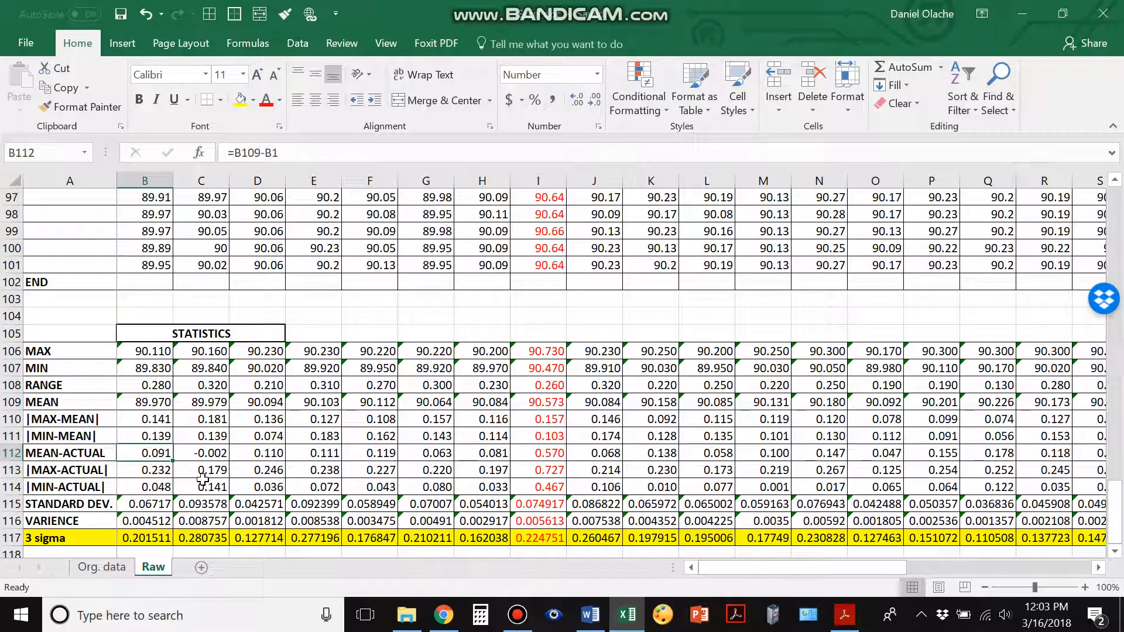
scroll(175, 436, up, 20)
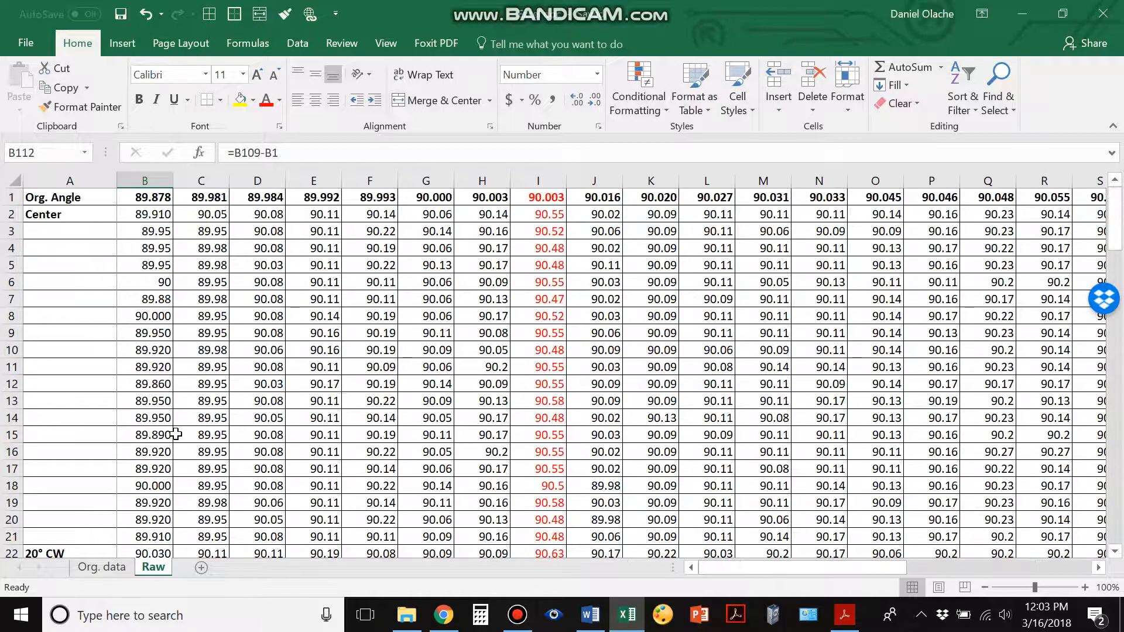
click(153, 197)
scroll(173, 260, down, 20)
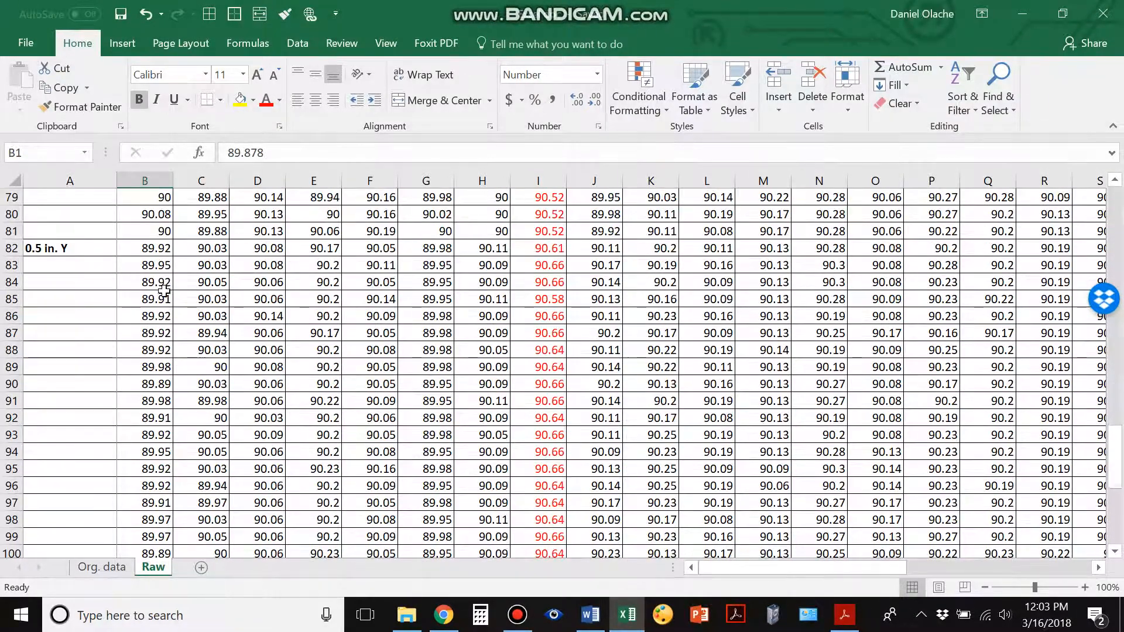
click(155, 384)
click(156, 403)
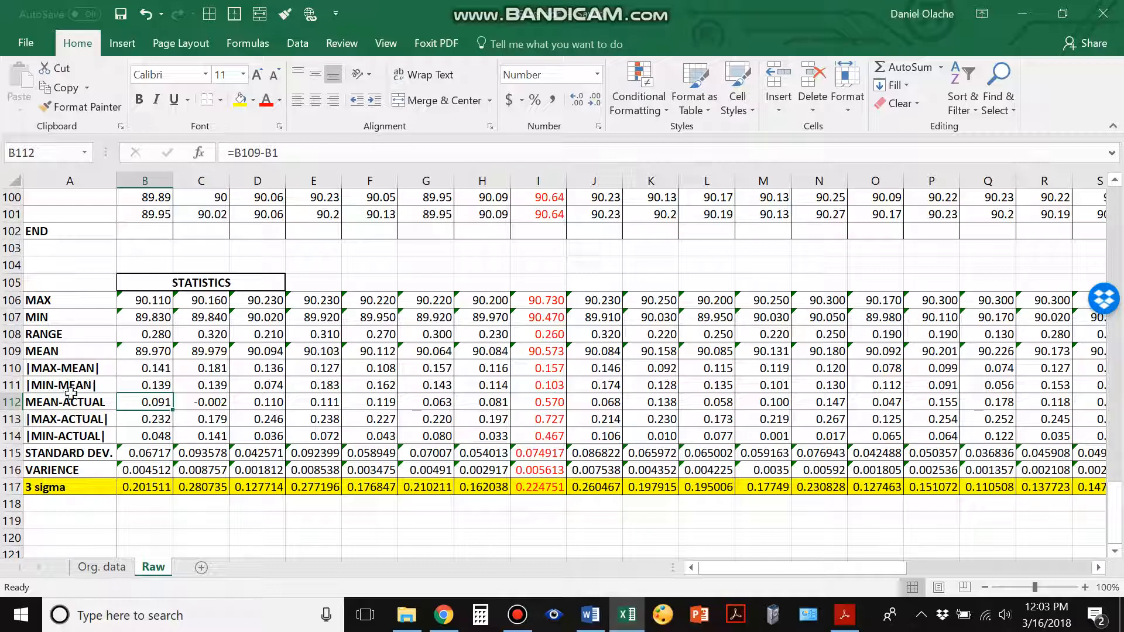
key(Down)
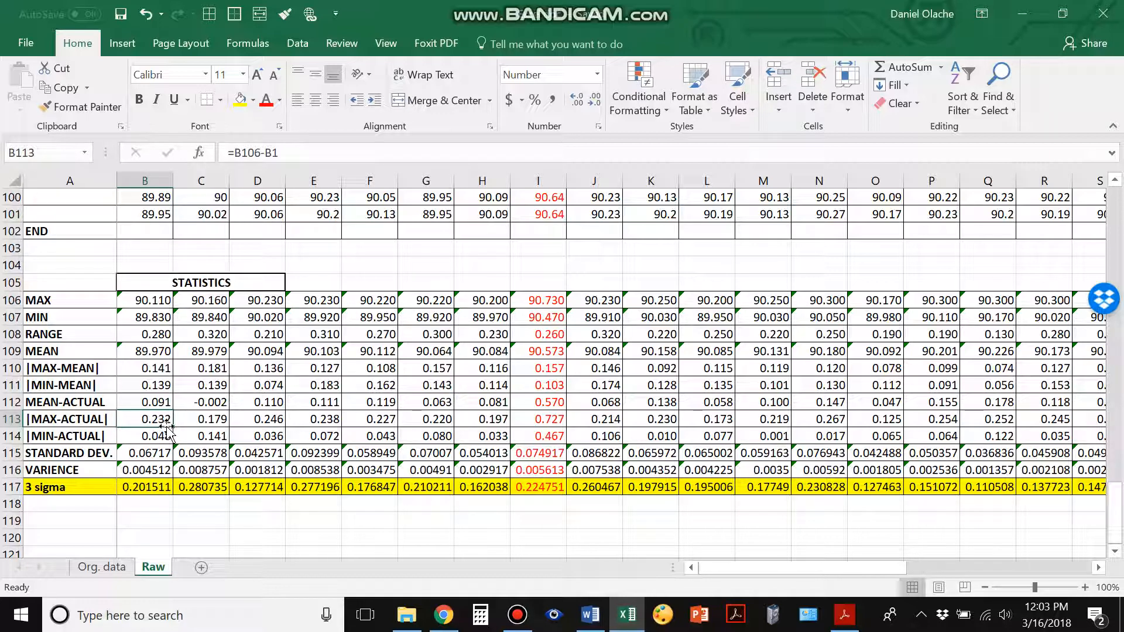
Inspect the standard deviation, variance and 3 sigma formulas in column B, plus the 3 sigma cells in columns C and D.
click(146, 454)
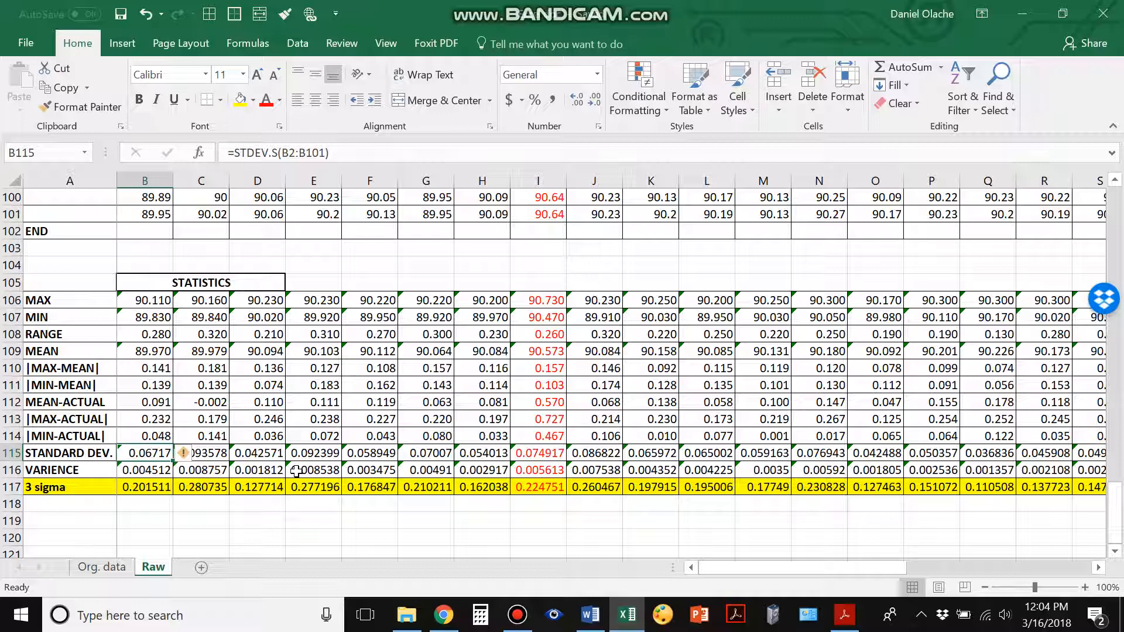
click(159, 470)
scroll(295, 378, down, 1)
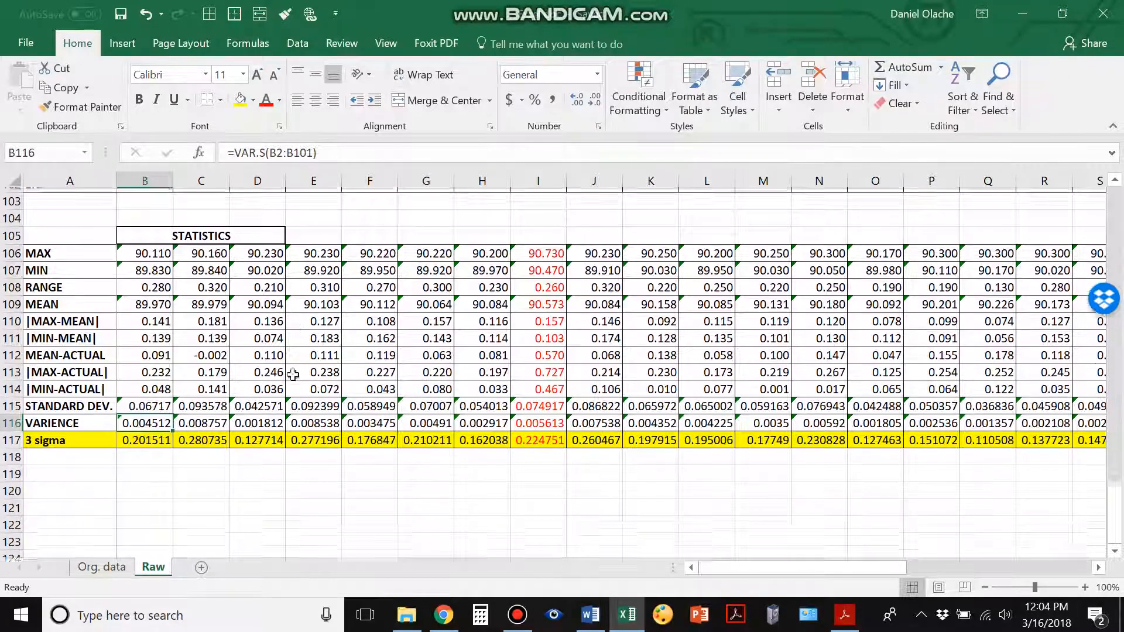
click(163, 439)
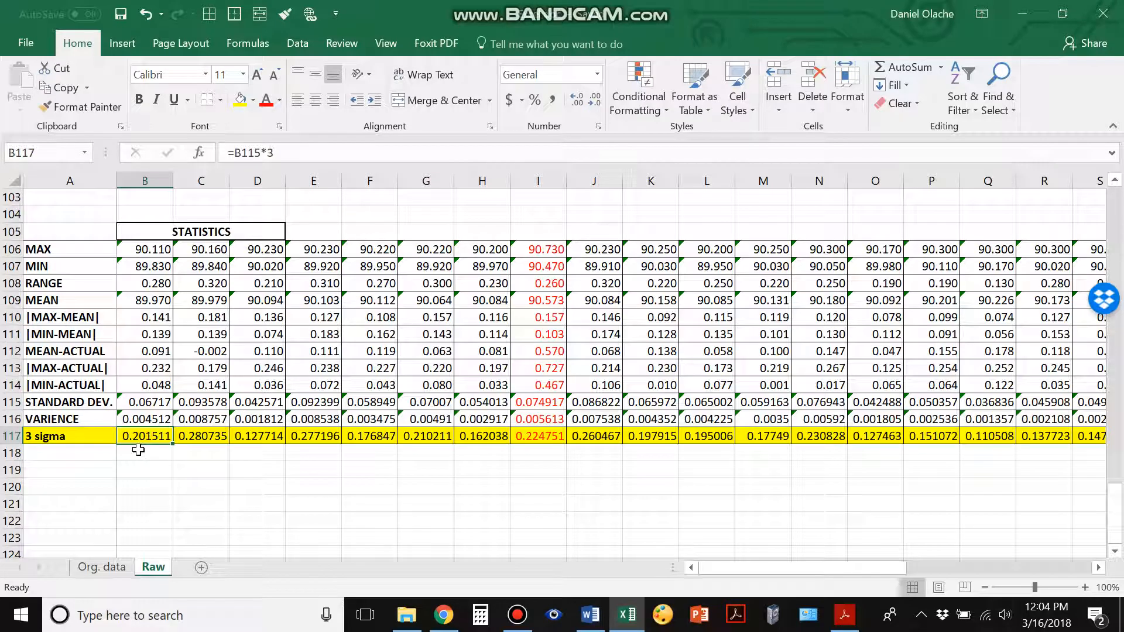
click(206, 442)
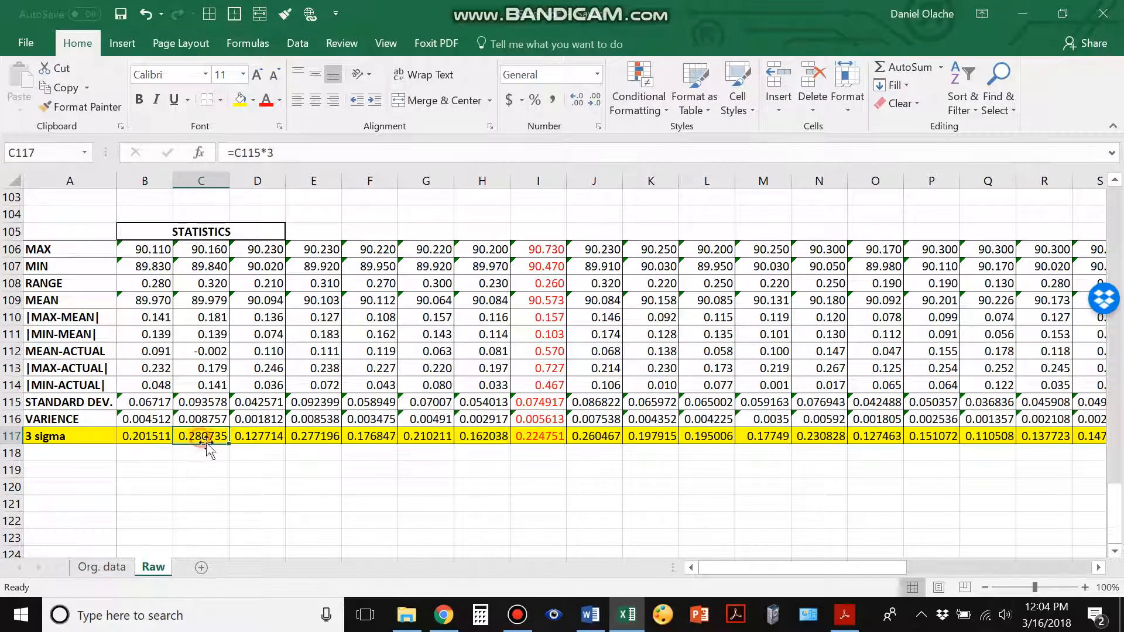
click(265, 442)
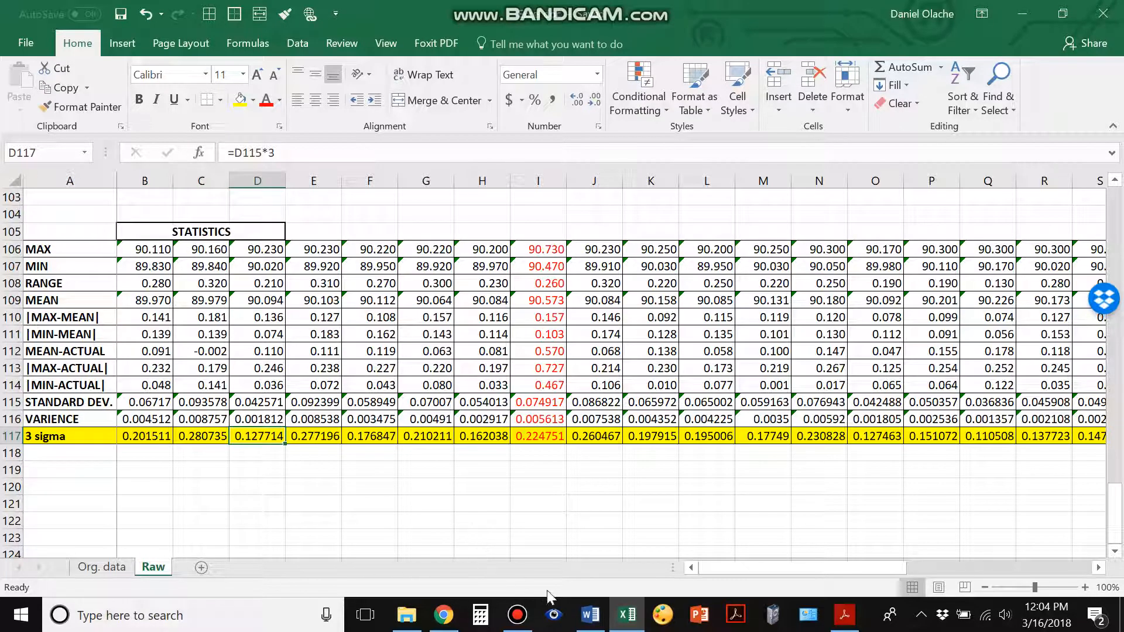
mouse_move(714, 569)
mouse_down()
mouse_move(924, 570)
mouse_move(716, 580)
mouse_move(725, 565)
mouse_up()
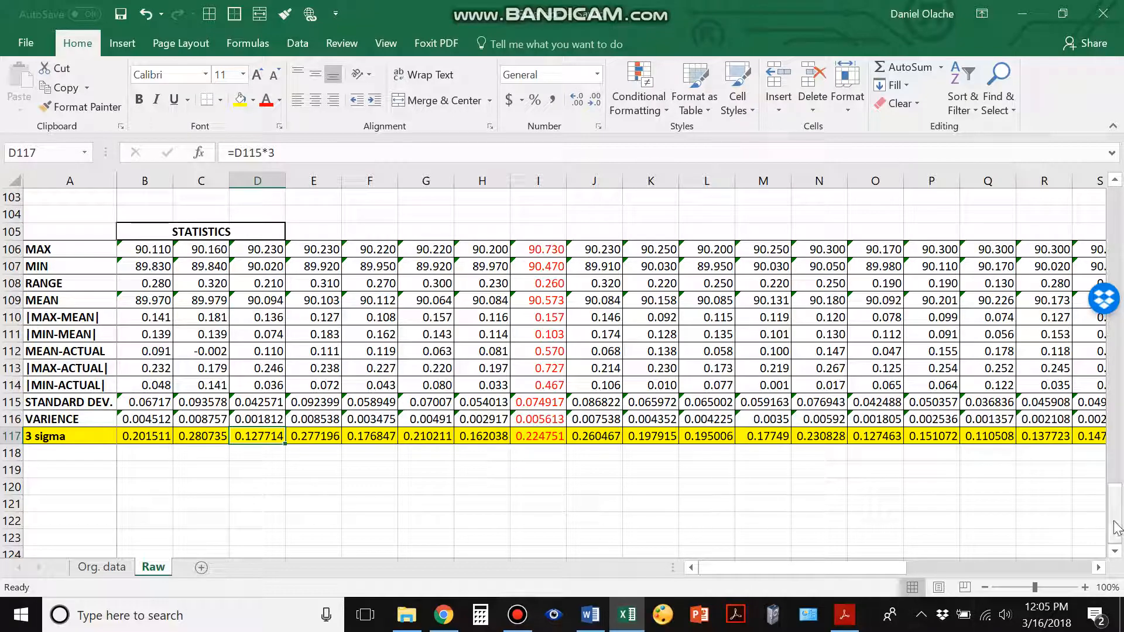
Examine the red readings in column I against its original angle and the readings in columns B to F.
drag(1116, 527, 1115, 224)
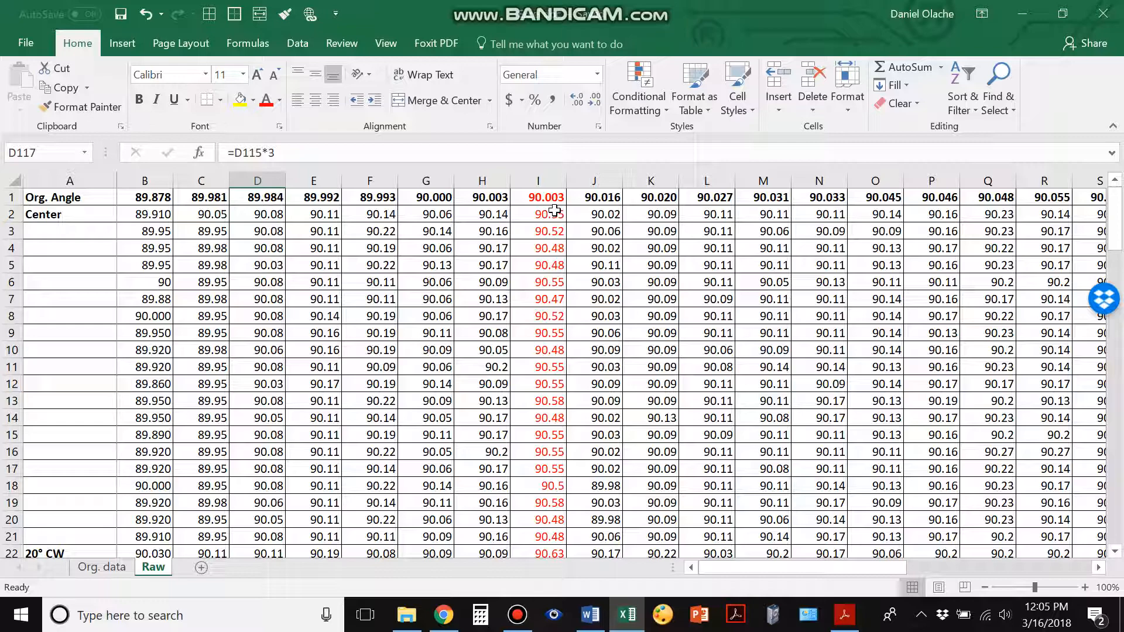
click(536, 218)
scroll(550, 363, down, 1)
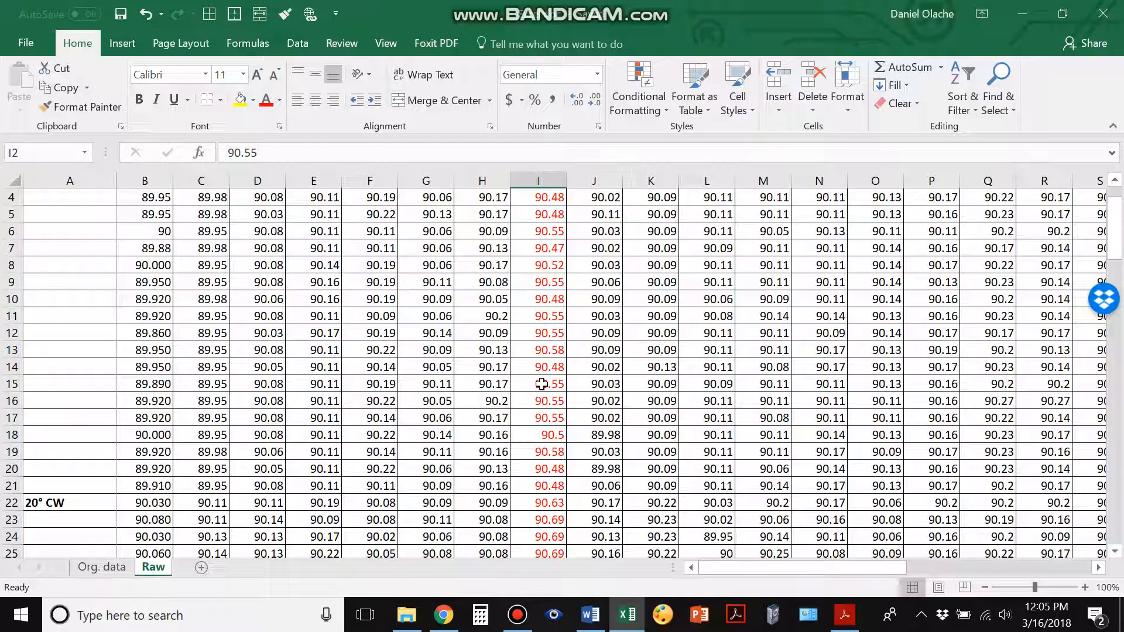
scroll(561, 404, up, 1)
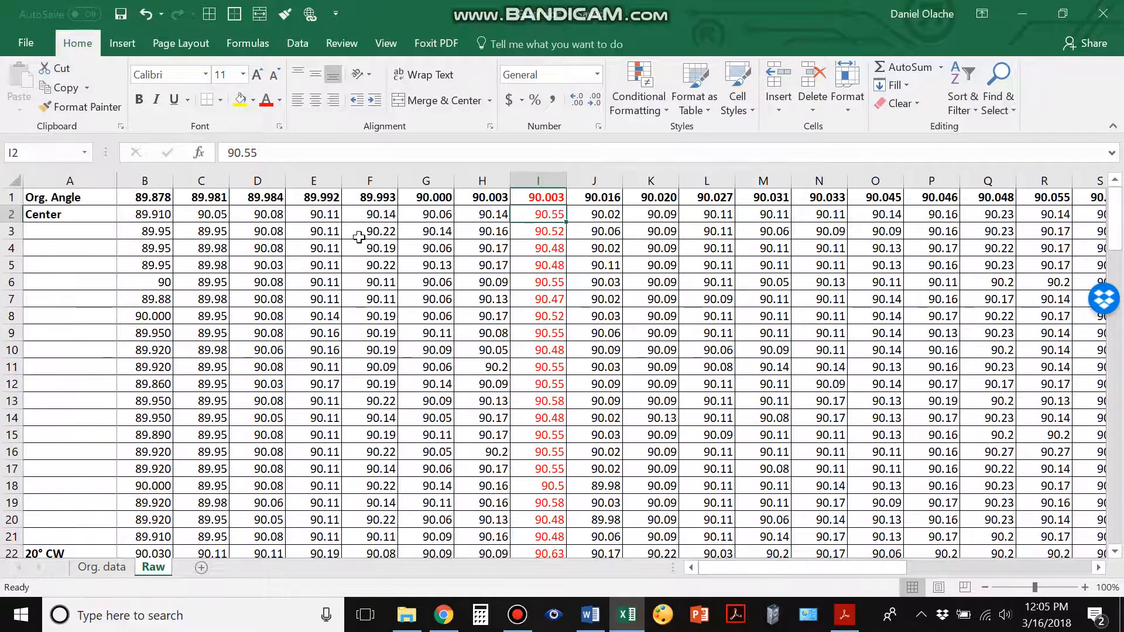
drag(130, 212, 269, 349)
click(301, 297)
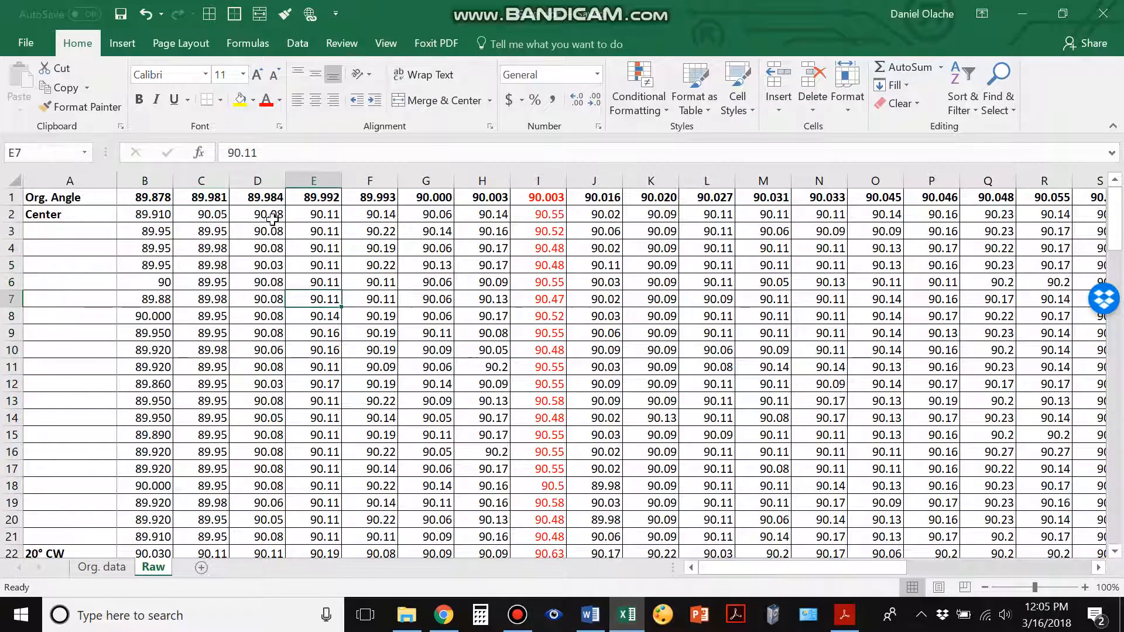
click(375, 200)
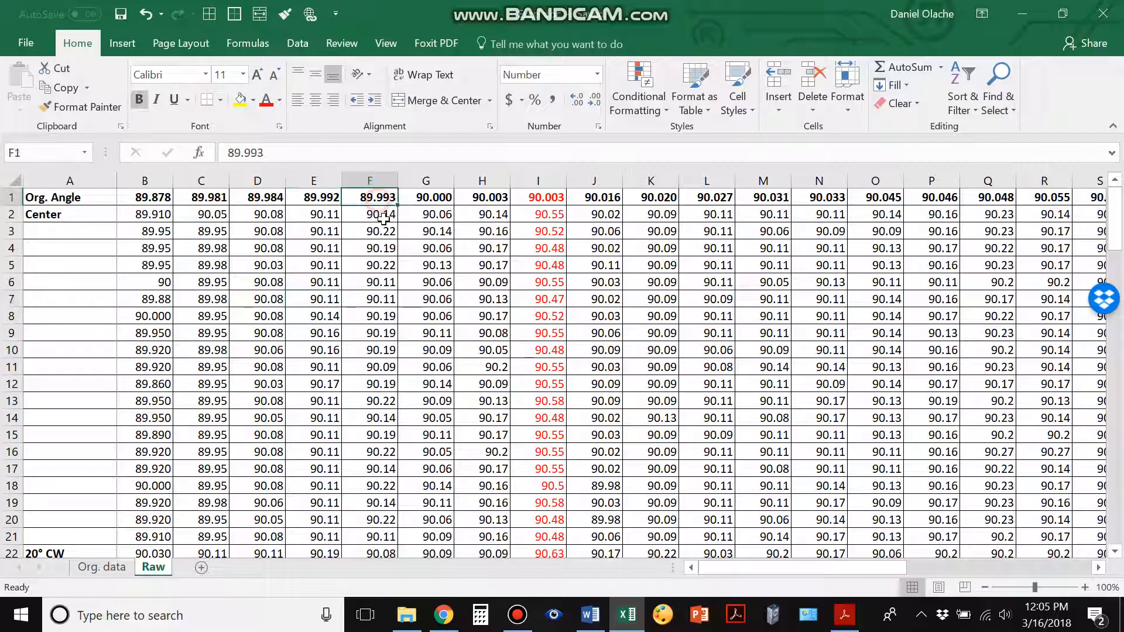
Inspect the |MAX-ACTUAL| and |MIN-ACTUAL| formulas for the red readings in column I.
click(436, 217)
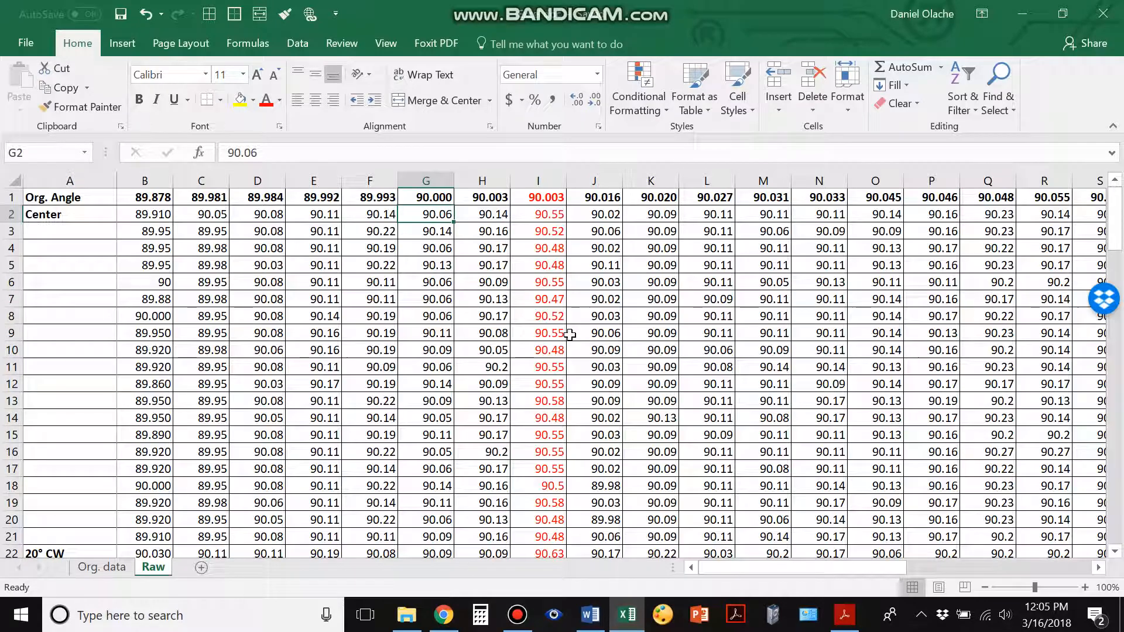
scroll(569, 334, down, 16)
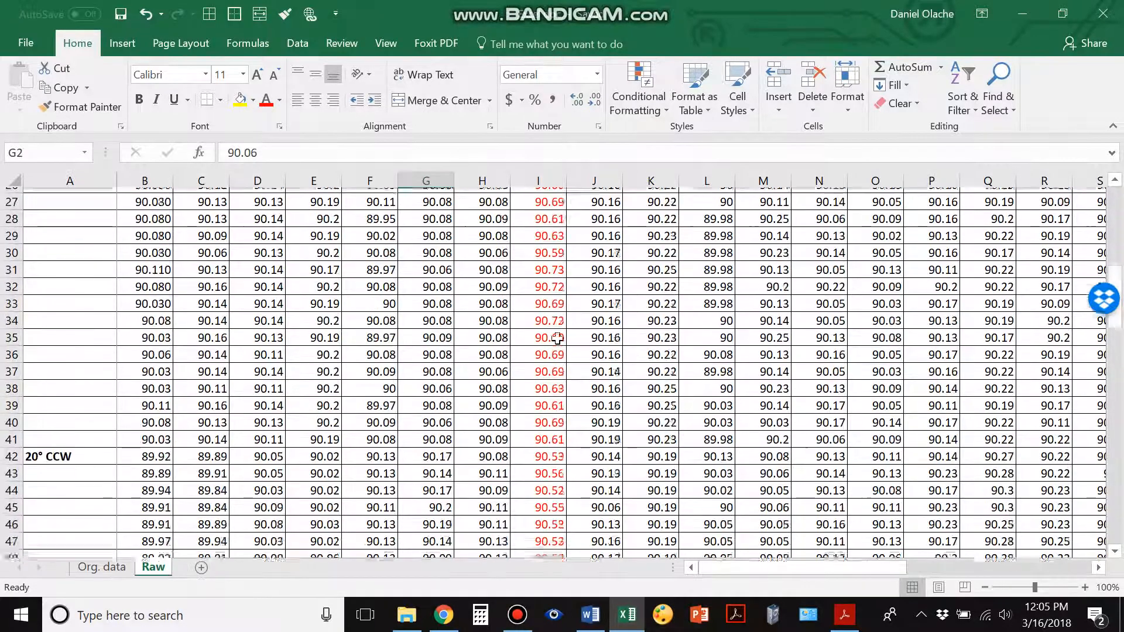
scroll(557, 338, down, 16)
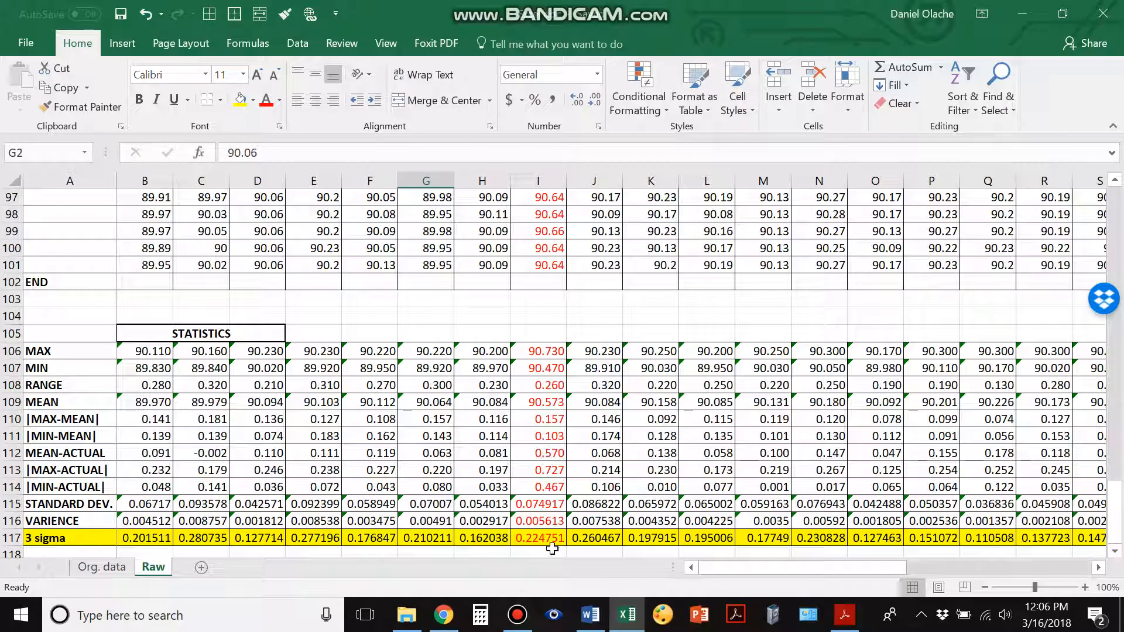
click(553, 471)
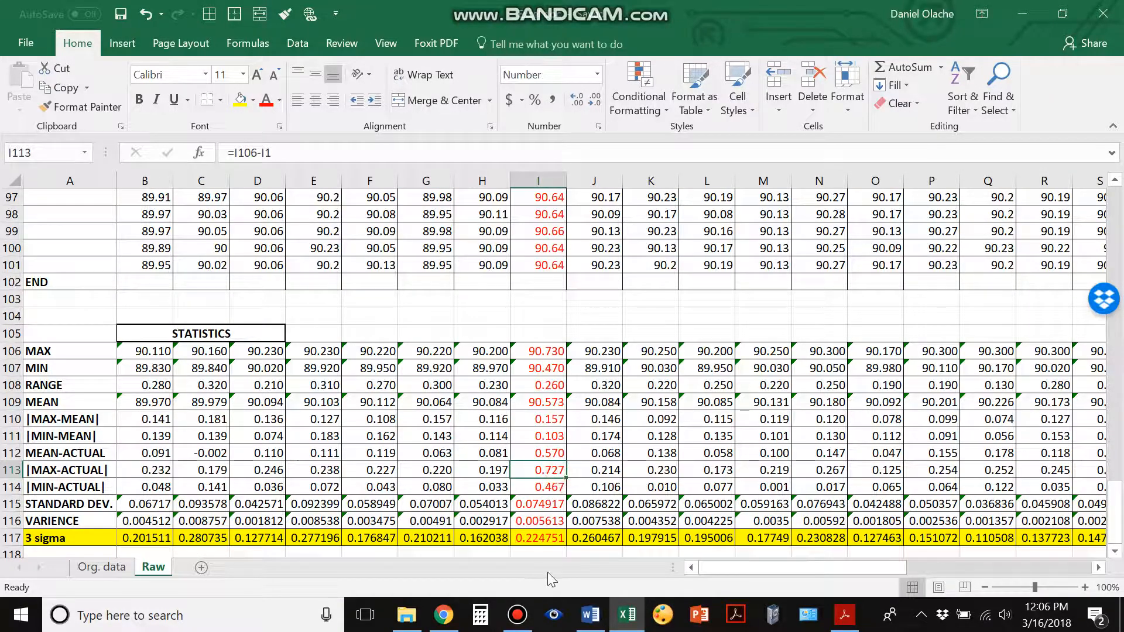
click(545, 485)
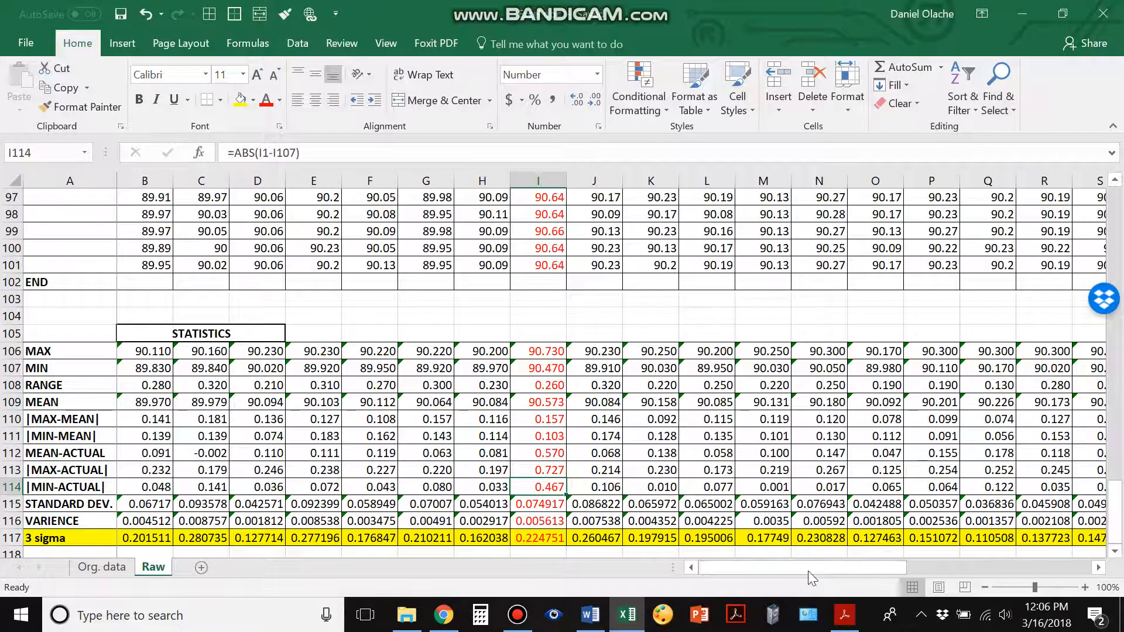
Check column I's original angle in I1 against its red Center readings in I2:I20.
scroll(738, 480, up, 20)
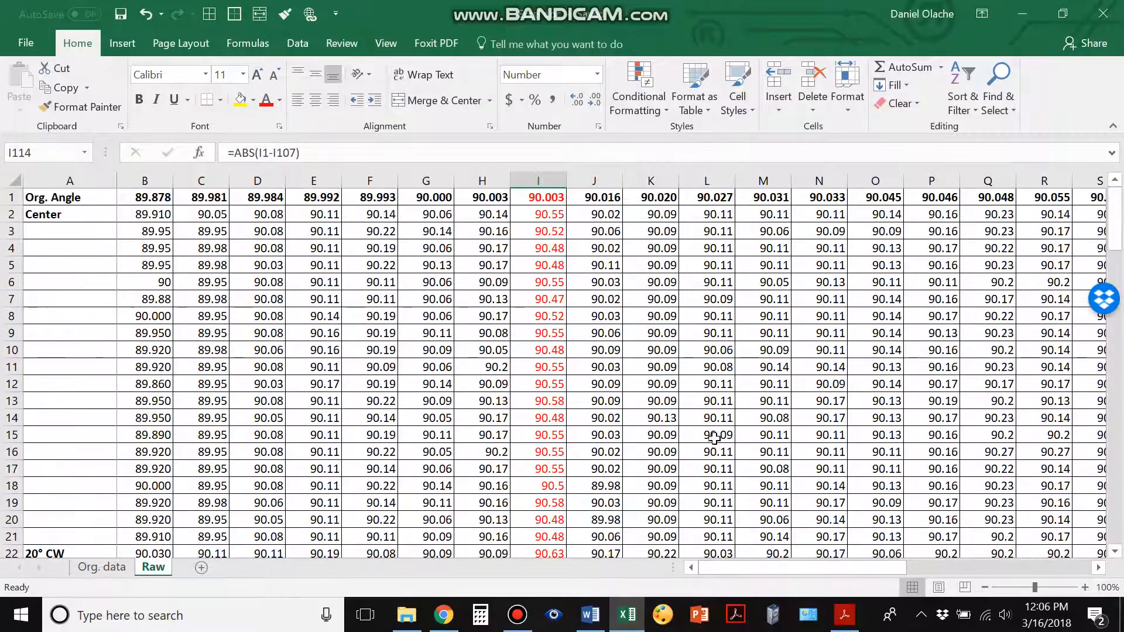
scroll(630, 480, down, 15)
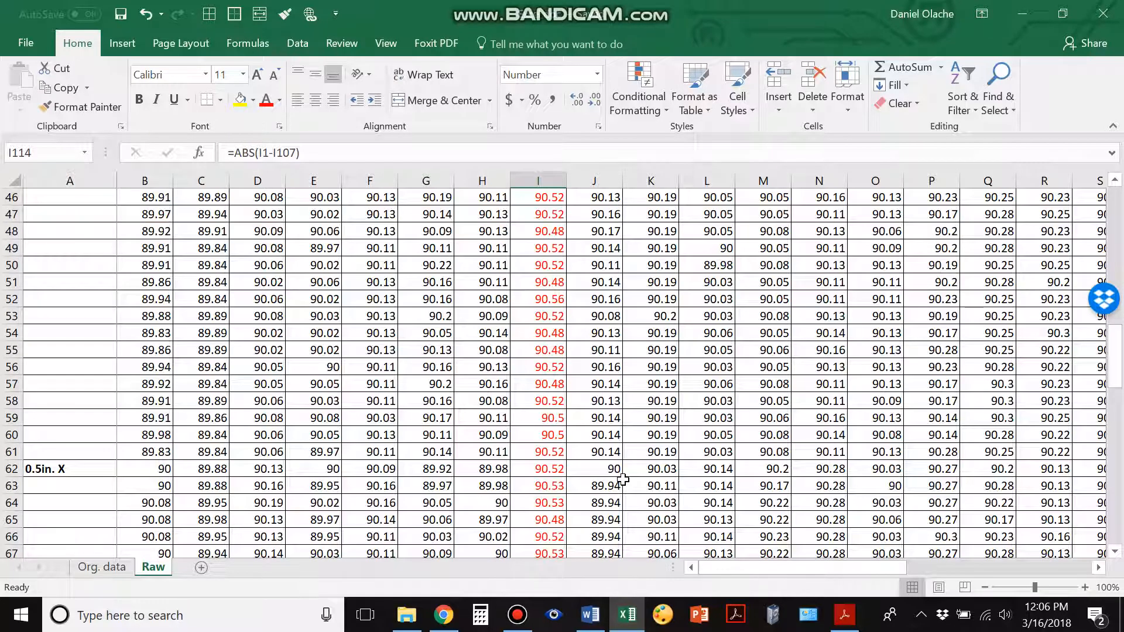
scroll(606, 468, up, 15)
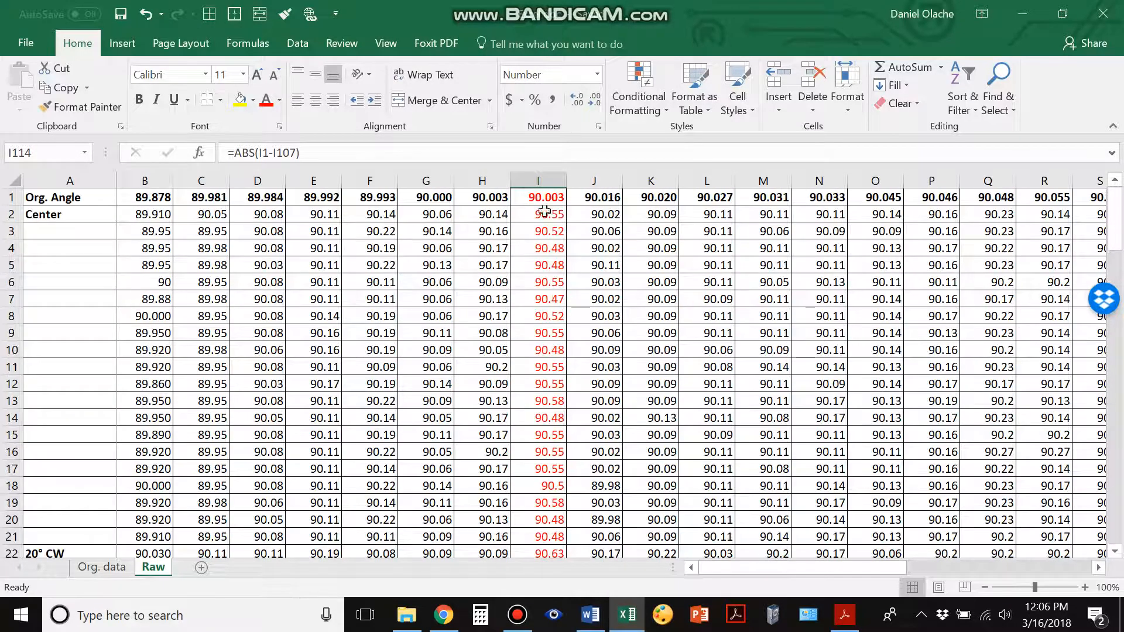
click(544, 198)
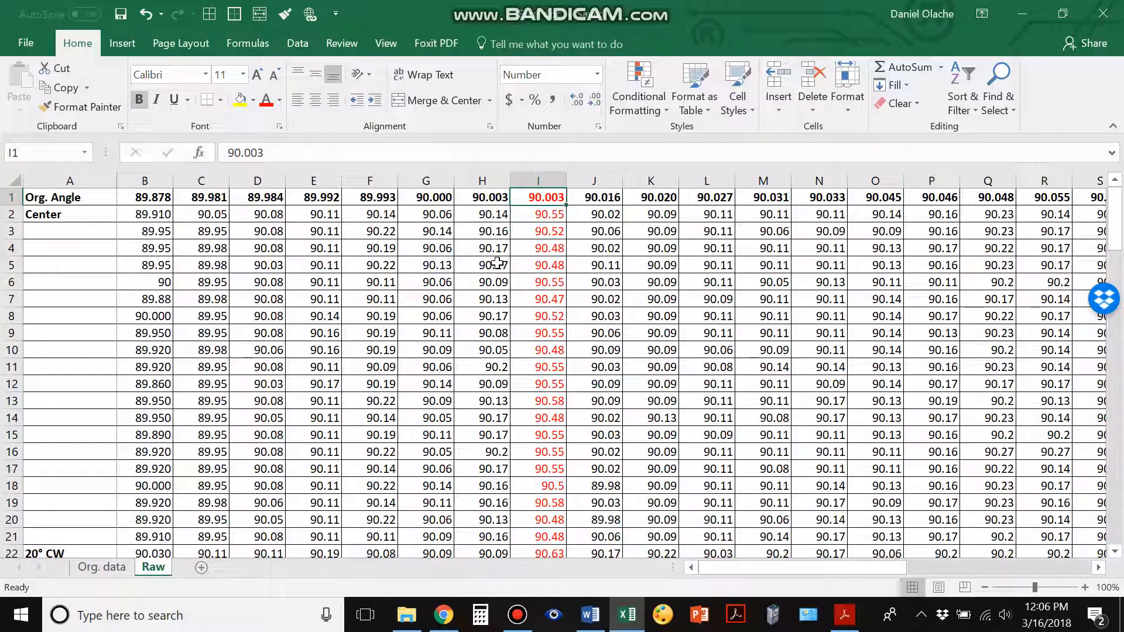
drag(534, 221, 552, 520)
Inspect the standard deviation formula for the red column I in the statistics block.
scroll(556, 497, down, 19)
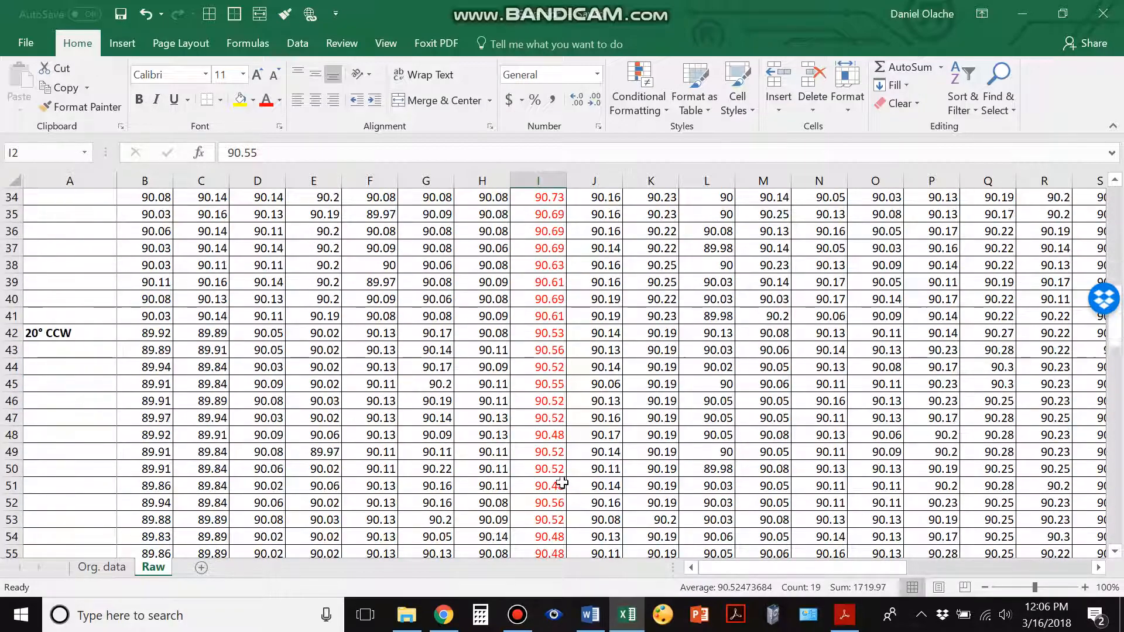
scroll(561, 480, down, 16)
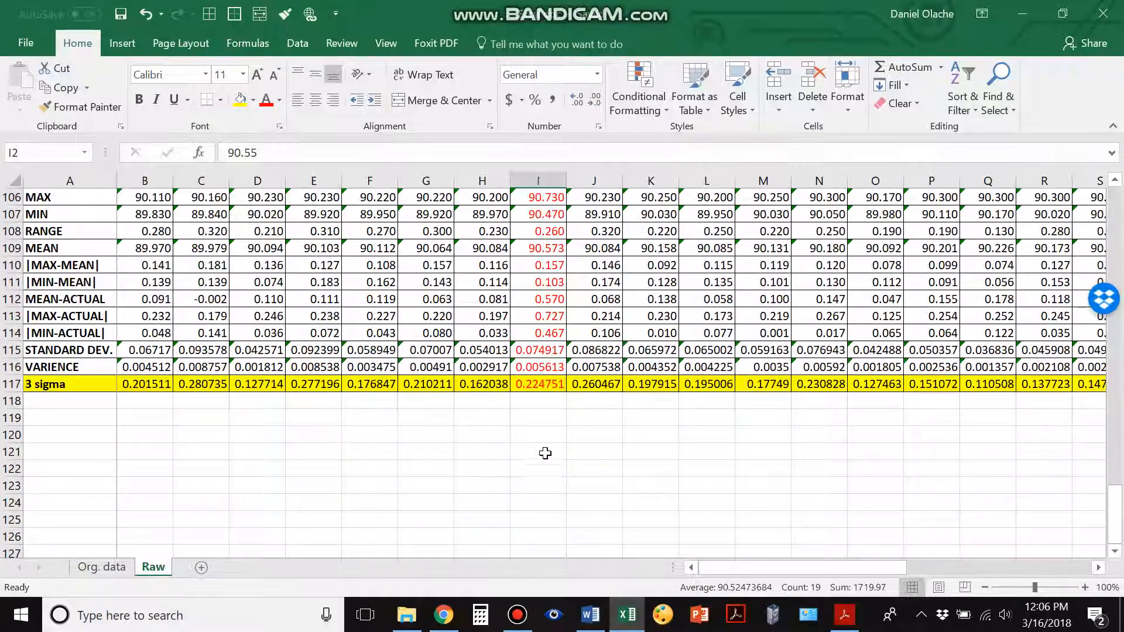
scroll(537, 415, up, 1)
click(538, 399)
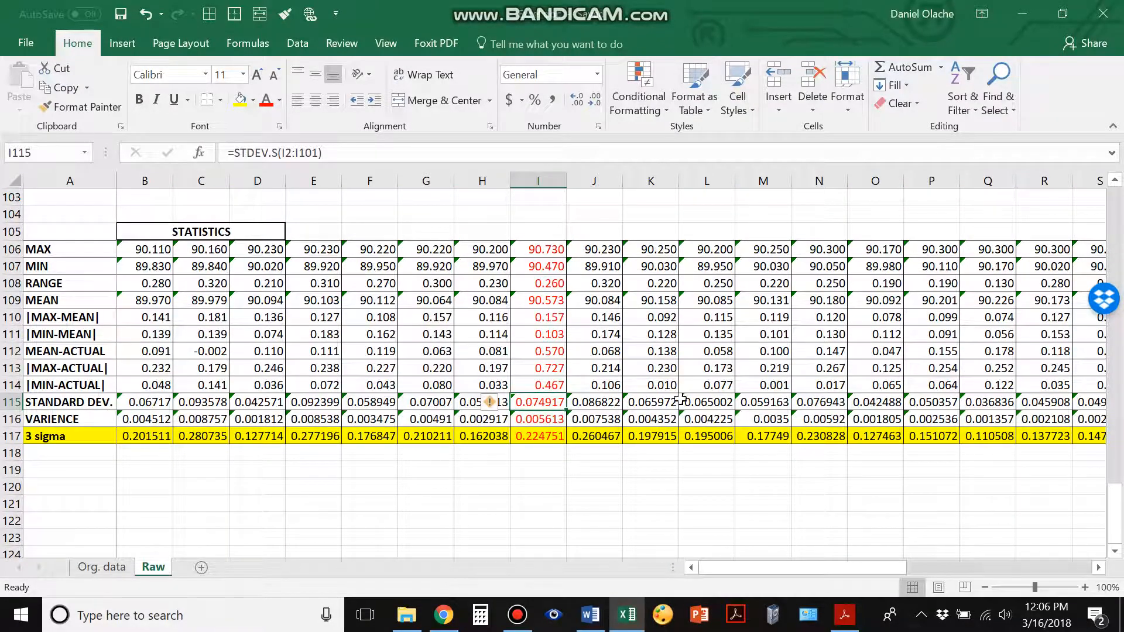
Compare column I's red readings in the Center, 20° CW and 20° CCW groups with the neighbouring columns, down to the statistics.
scroll(682, 369, up, 4)
scroll(664, 354, up, 20)
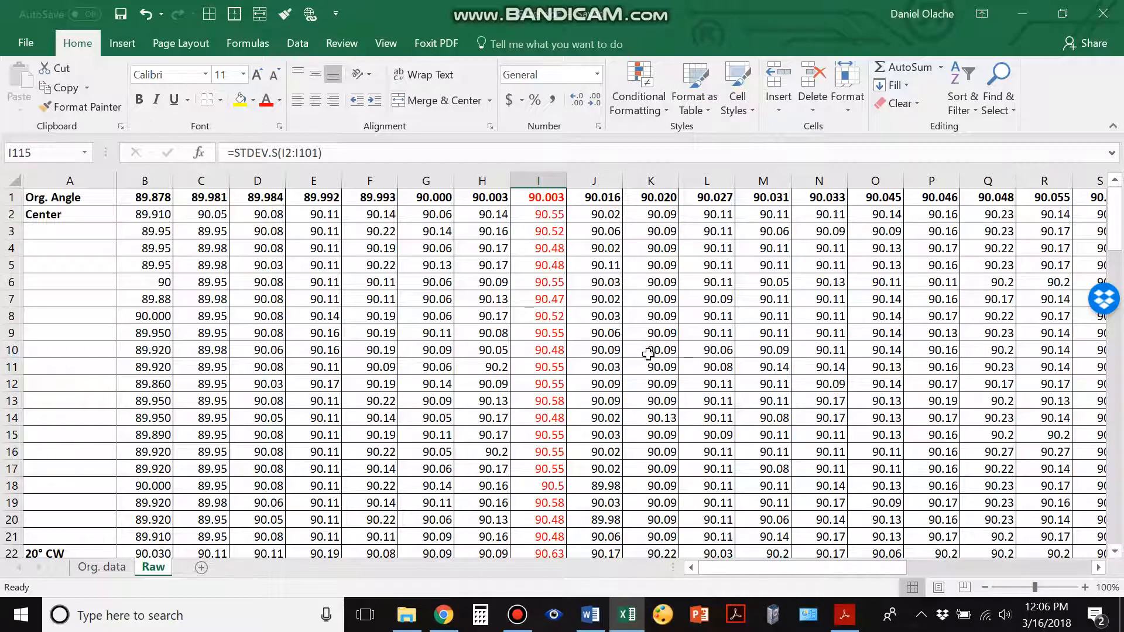
scroll(580, 416, down, 10)
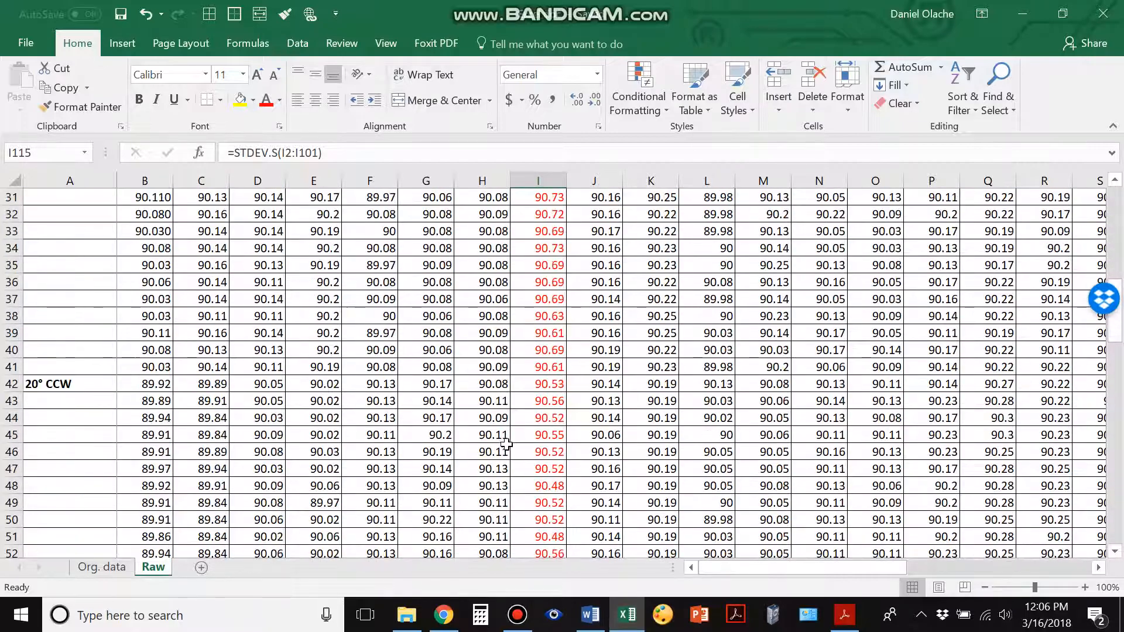
scroll(562, 386, up, 9)
scroll(553, 384, up, 1)
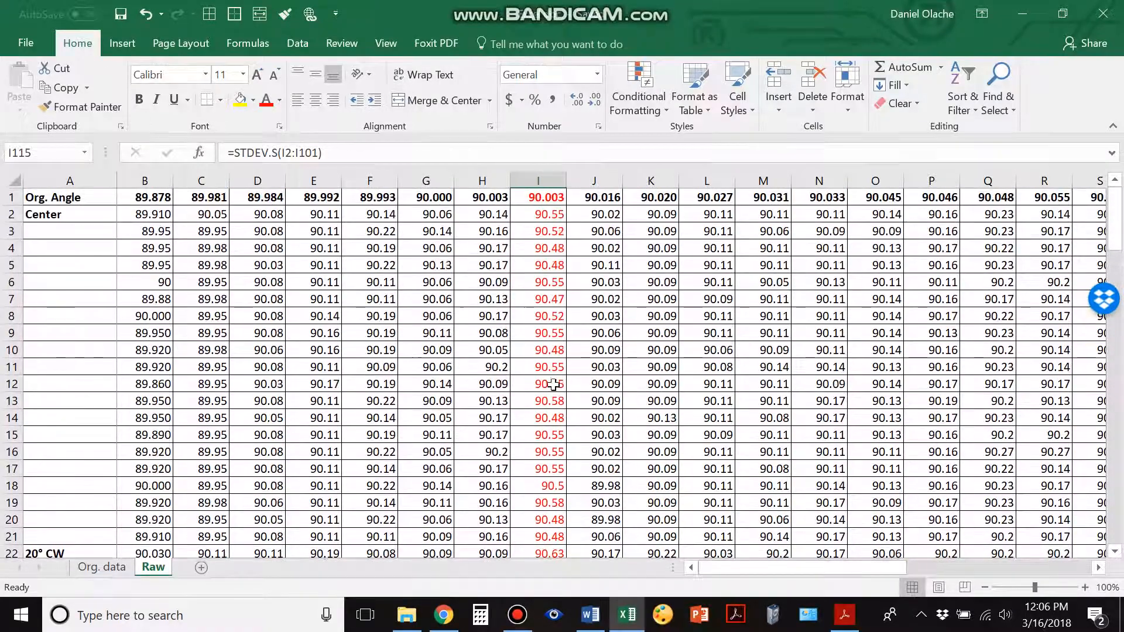
scroll(523, 226, down, 20)
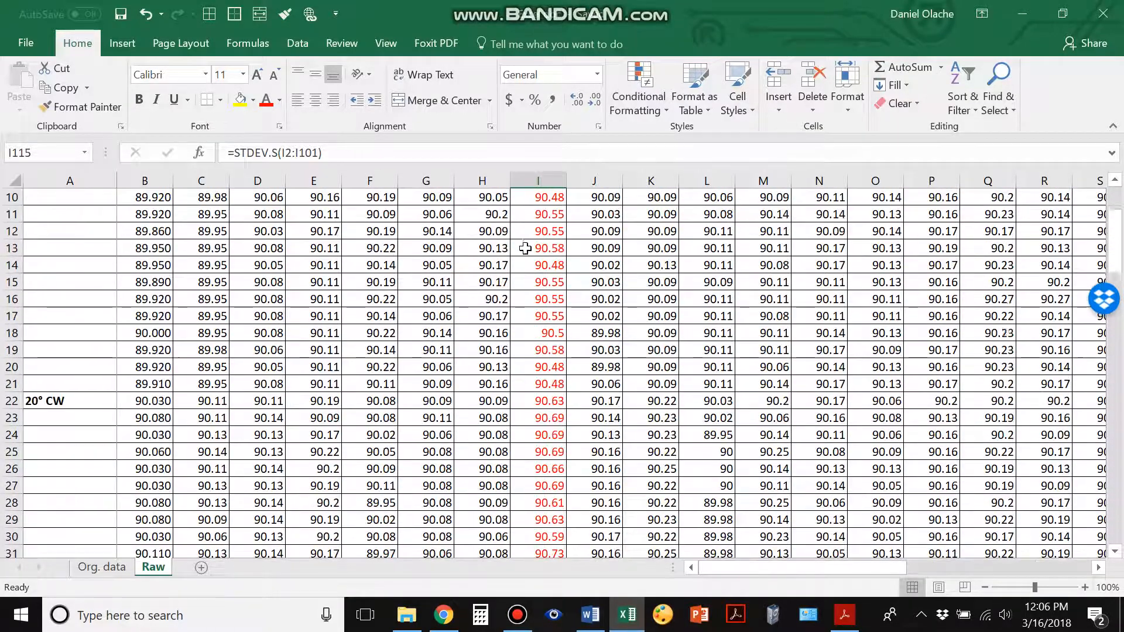
scroll(543, 335, down, 7)
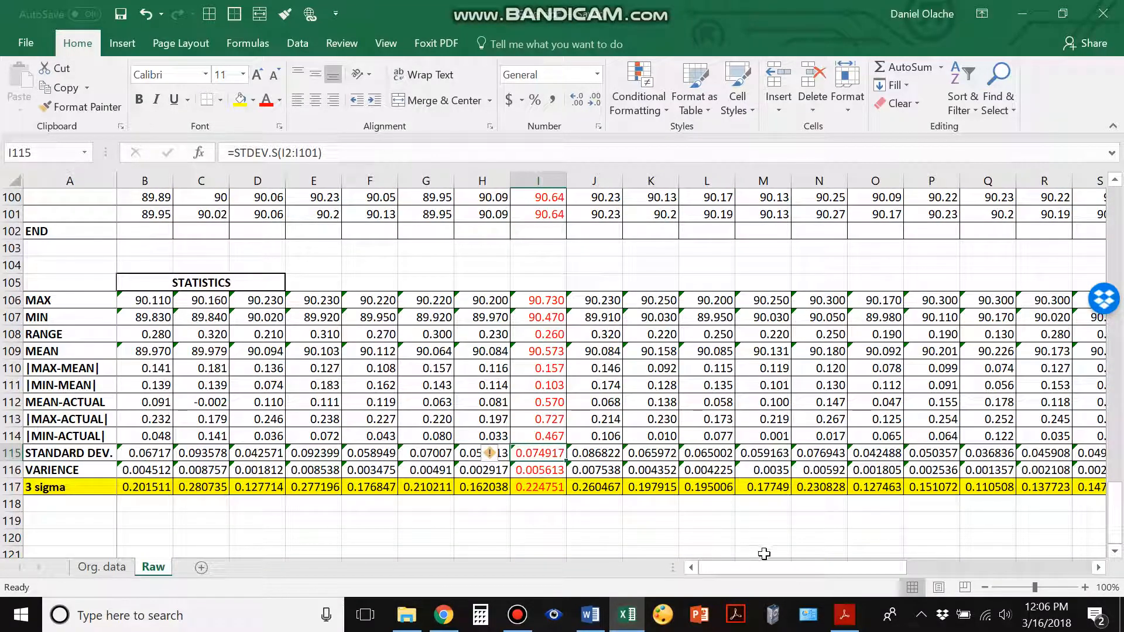
Review the statistics rows across the columns, checking column I's results against the original angle and readings at the start of the sheet.
mouse_move(717, 569)
mouse_down()
mouse_move(754, 575)
mouse_move(735, 564)
mouse_up()
scroll(537, 421, up, 14)
scroll(540, 405, up, 19)
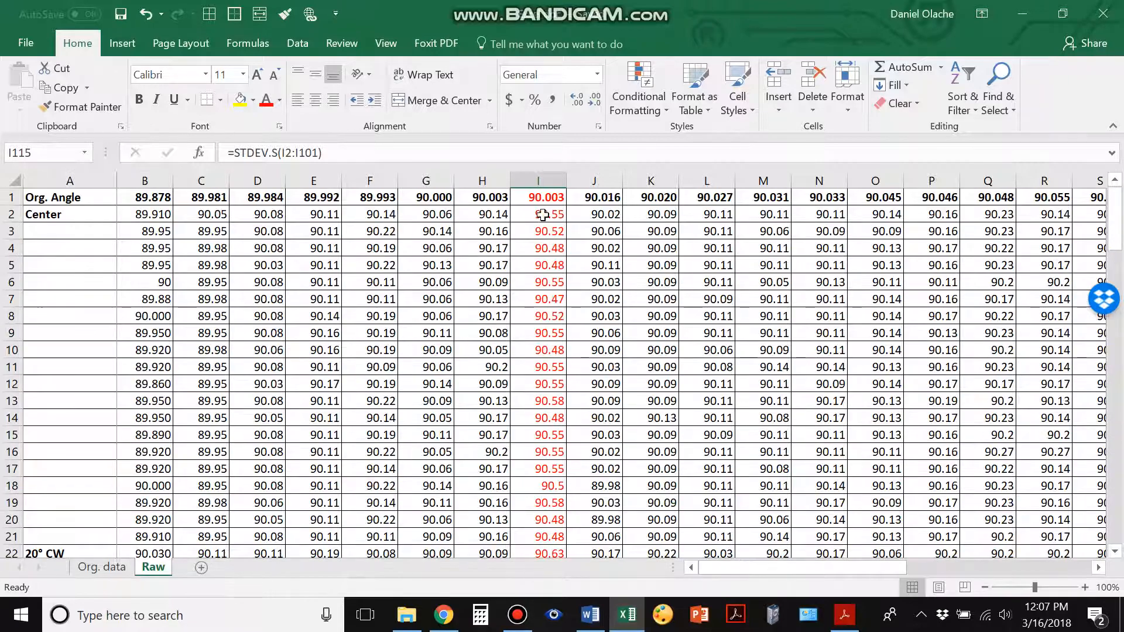
scroll(544, 292, down, 20)
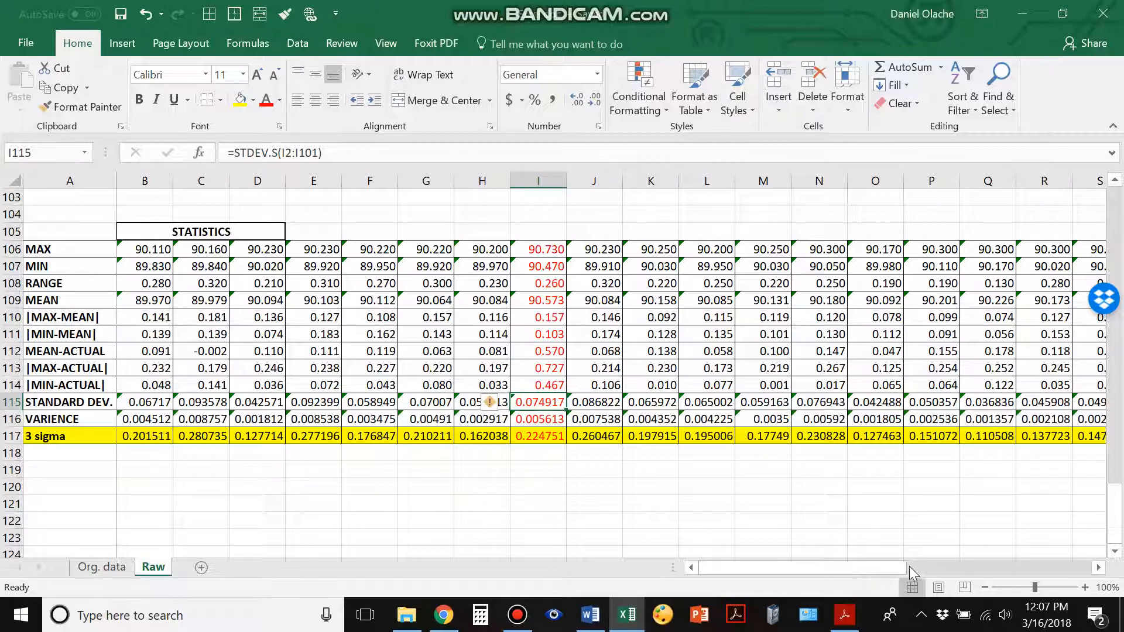
drag(908, 567, 543, 531)
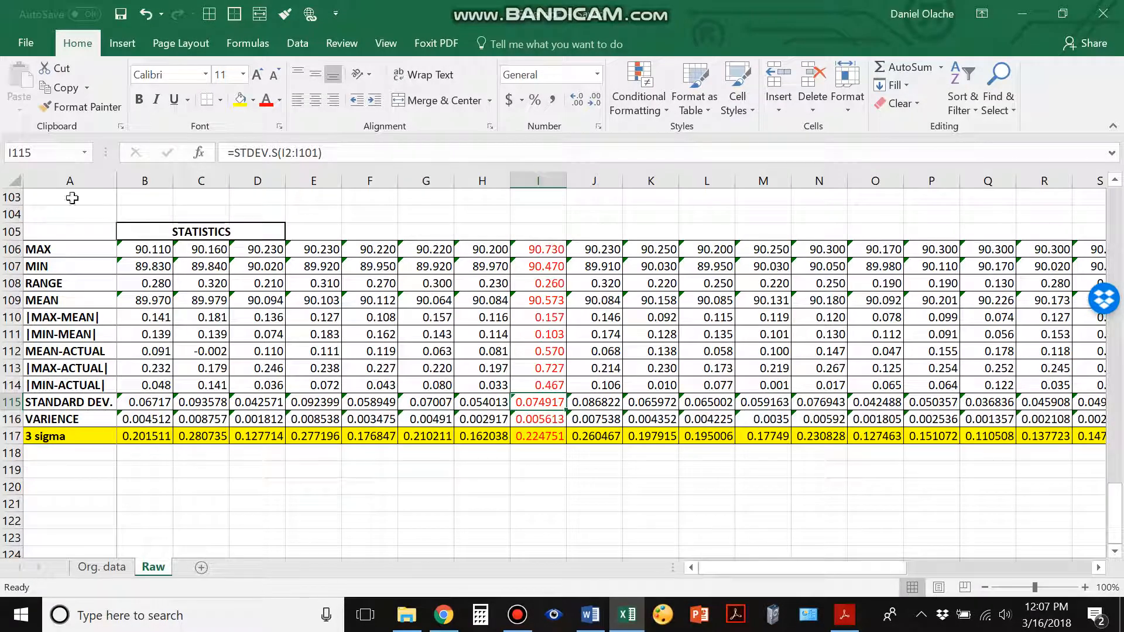